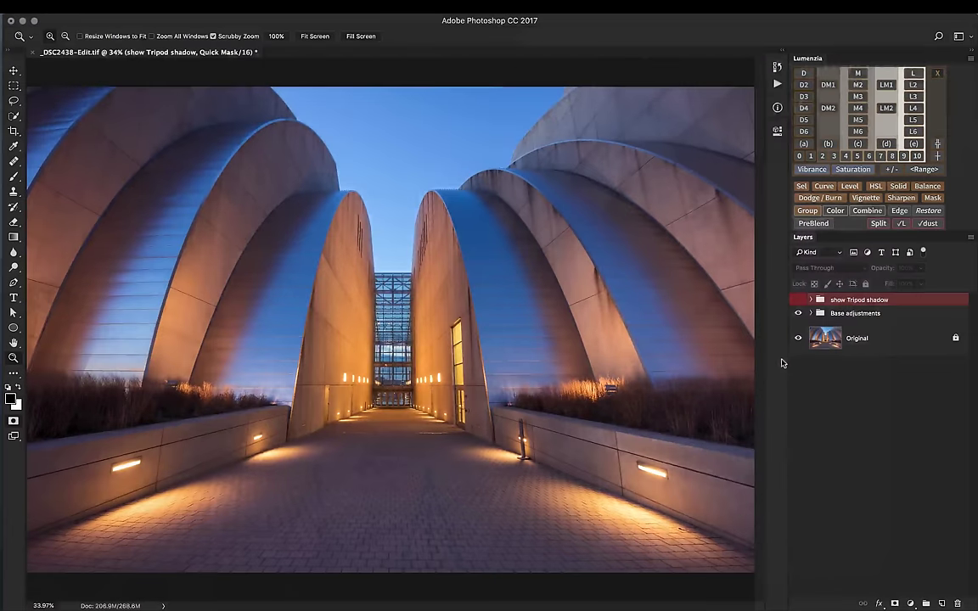
Step: Examine the pavement in front of the building with the show Tripod shadow group visible and hidden
{"action": "left_click", "coordinate": [798, 301]}
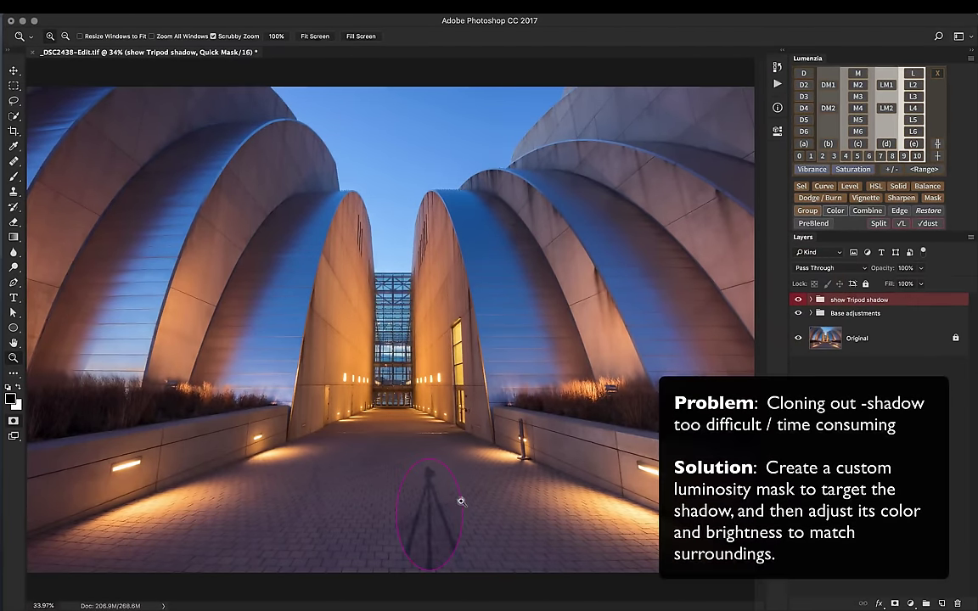
{"action": "left_click_drag", "start_coordinate": [473, 507], "coordinate": [581, 418]}
{"action": "key", "text": "bracketright"}
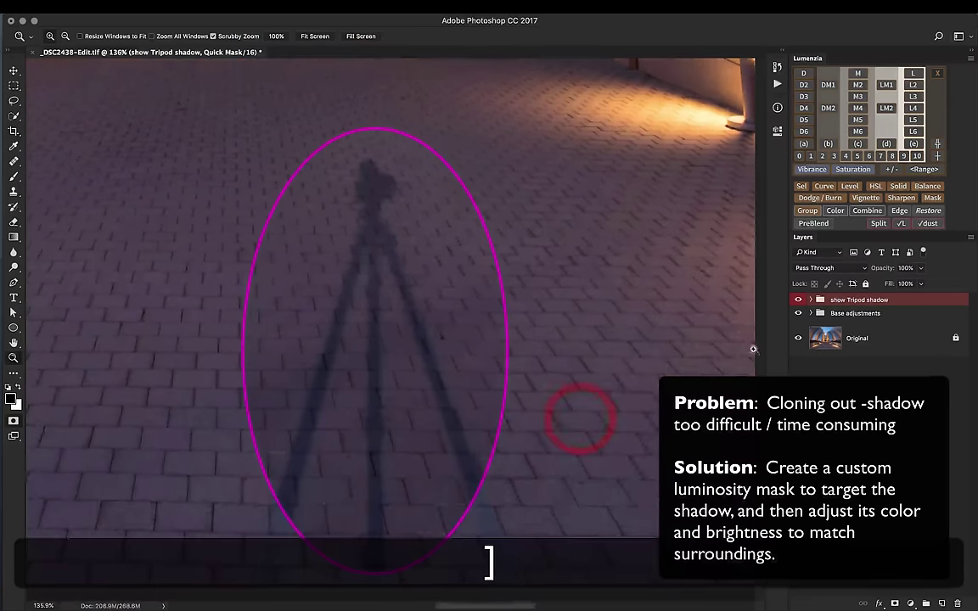
{"action": "left_click", "coordinate": [797, 300]}
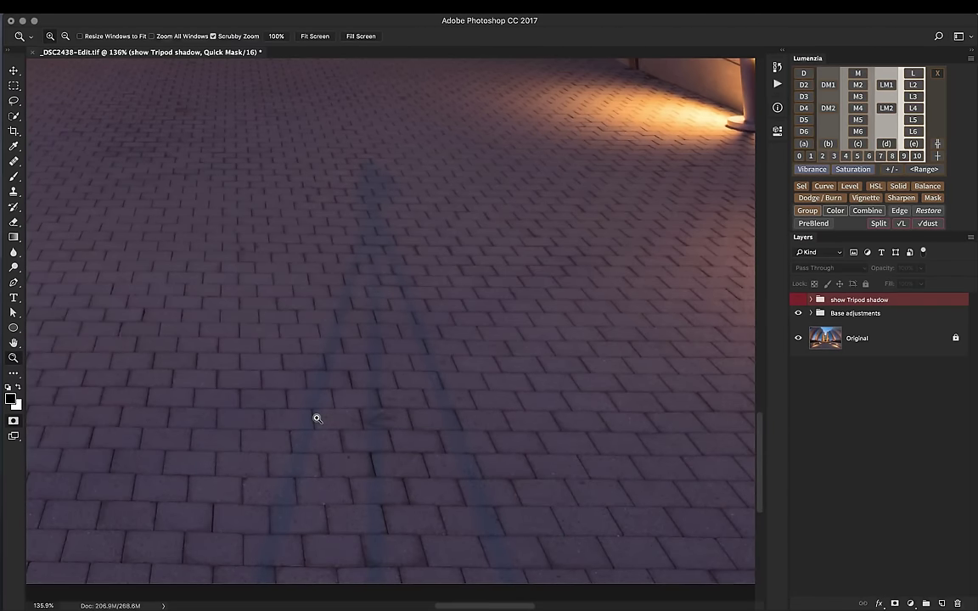
{"action": "key", "text": "super+0"}
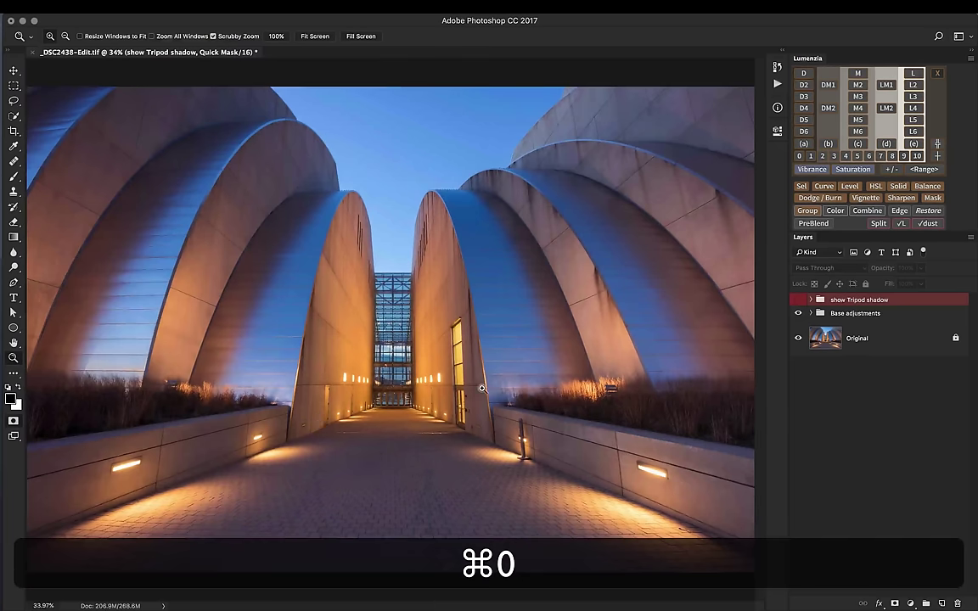
Step: Delete the show Tripod shadow group together with its contents
{"action": "left_click", "coordinate": [797, 300]}
{"action": "left_click", "coordinate": [798, 299]}
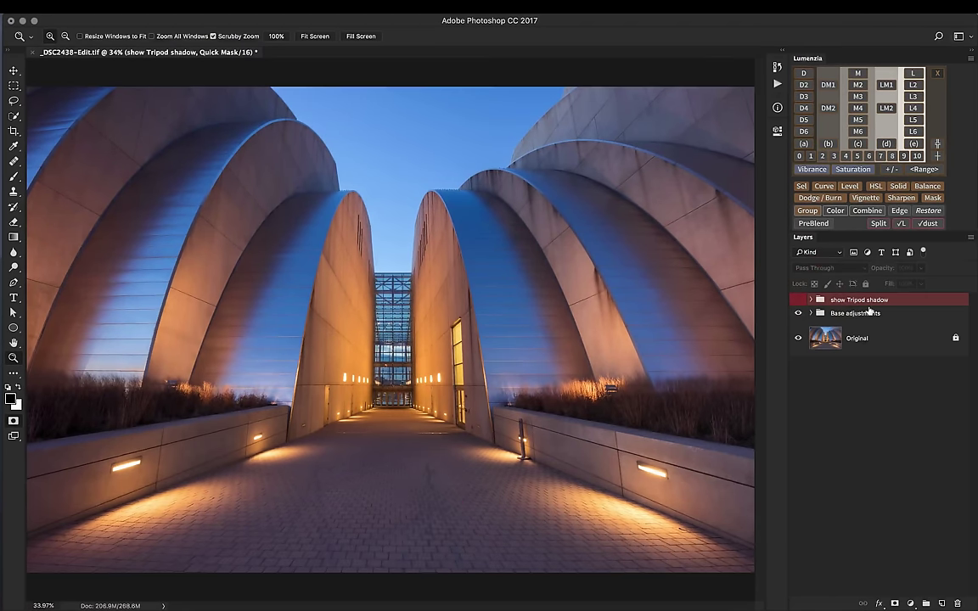
{"action": "left_click", "coordinate": [956, 603]}
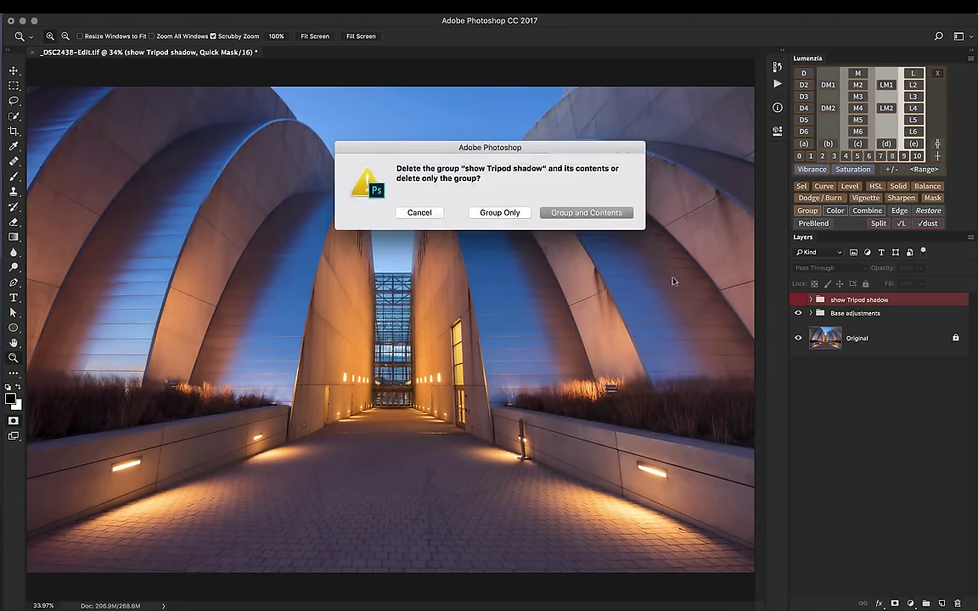
{"action": "left_click", "coordinate": [594, 211]}
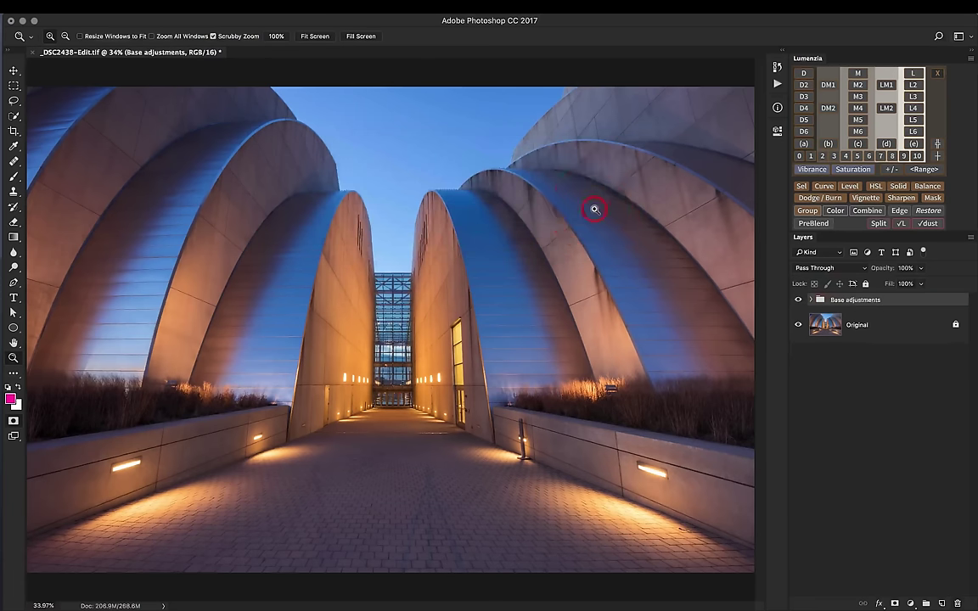
Step: Select the Original layer and preview its L and D5 luminosity masks
{"action": "left_click", "coordinate": [851, 331]}
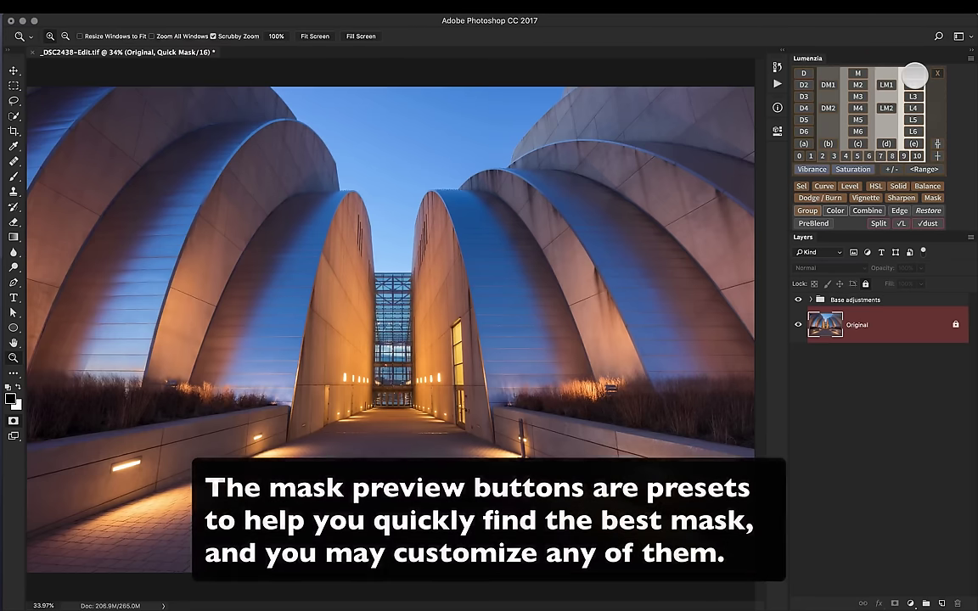
{"action": "left_click", "coordinate": [934, 73]}
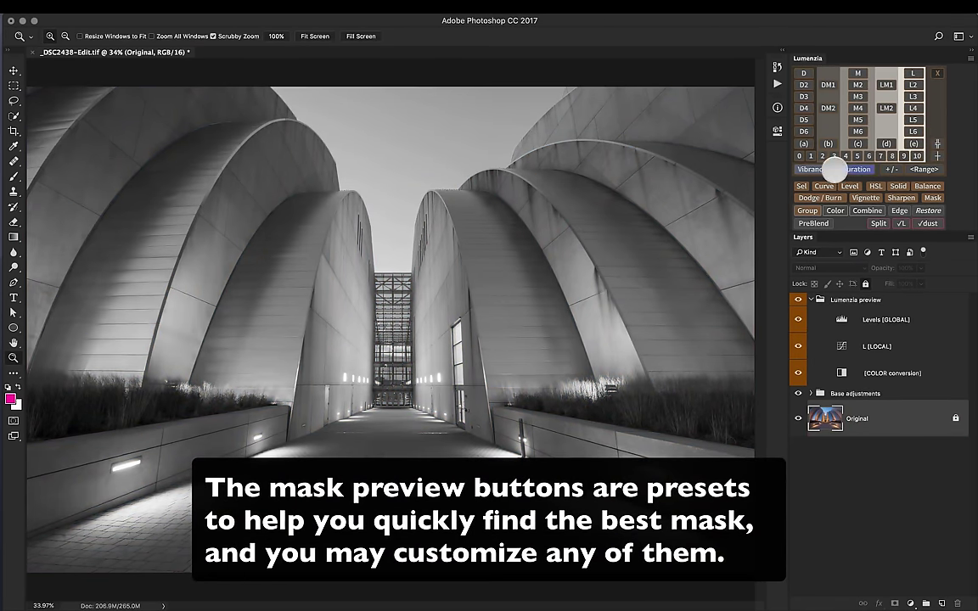
{"action": "left_click", "coordinate": [857, 108]}
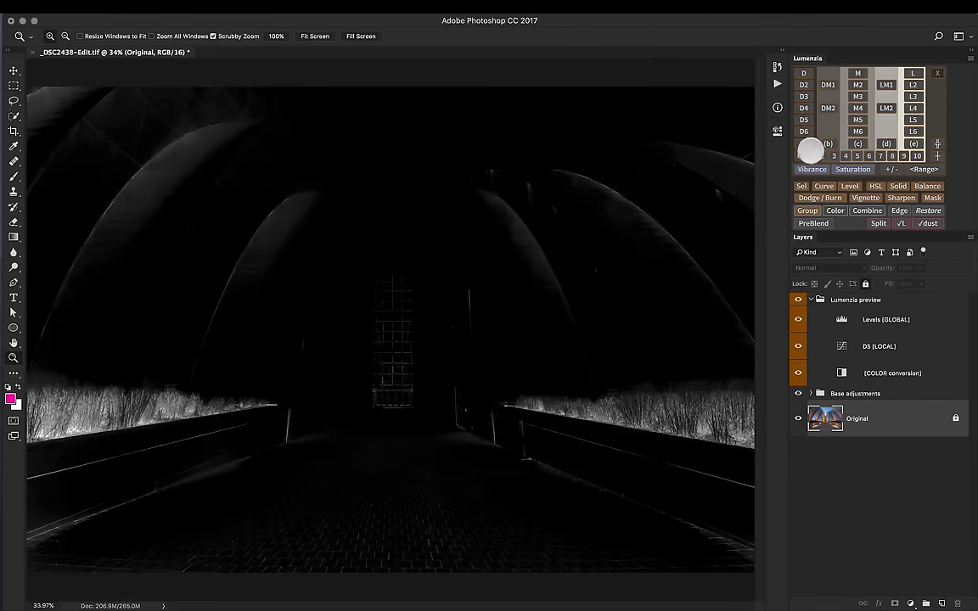
Step: Preview zone masks 1 to 5 and 7 to look for the one that best separates the shadow
{"action": "left_click", "coordinate": [810, 154]}
{"action": "left_click", "coordinate": [821, 155]}
{"action": "left_click", "coordinate": [833, 154]}
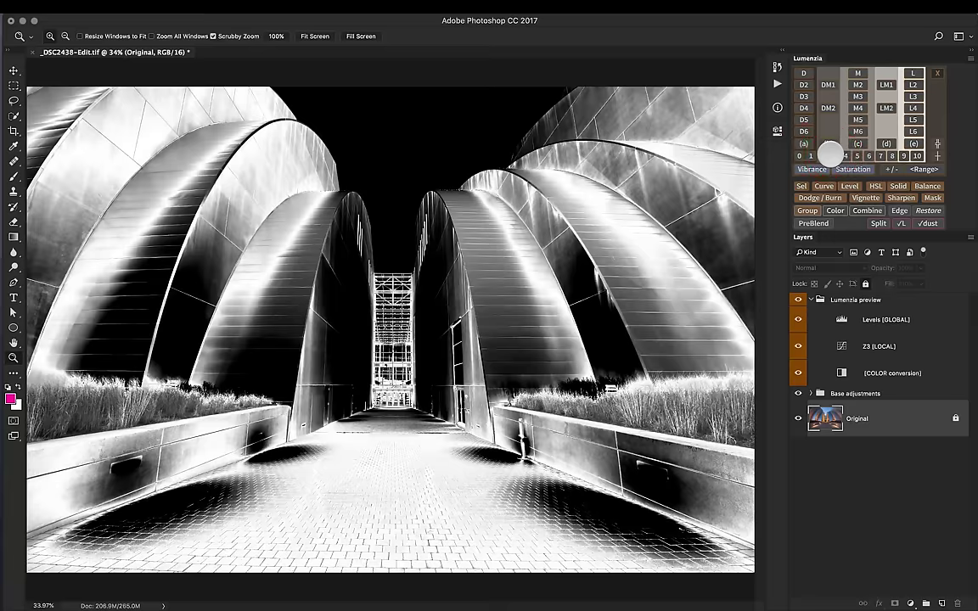
{"action": "left_click", "coordinate": [845, 155]}
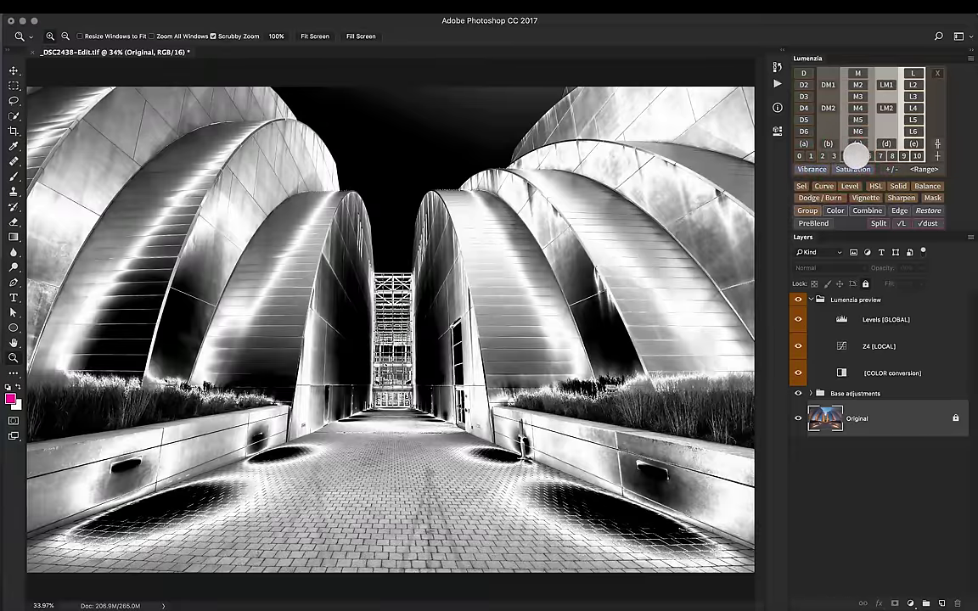
{"action": "left_click", "coordinate": [857, 155]}
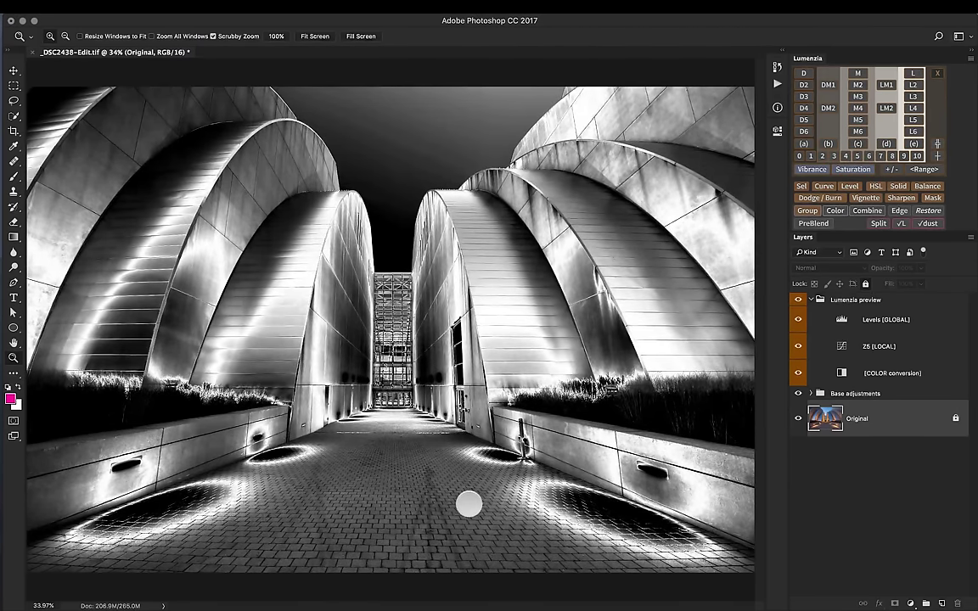
{"action": "left_click", "coordinate": [880, 155]}
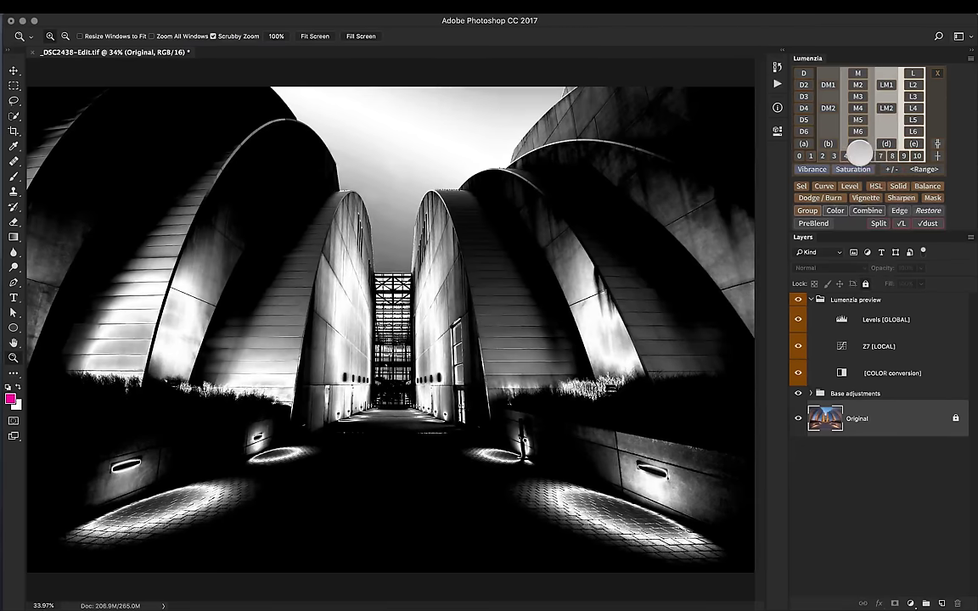
Step: Compare the zone 5, 4 and 3 mask previews on the shadowed pavement
{"action": "left_click", "coordinate": [857, 156]}
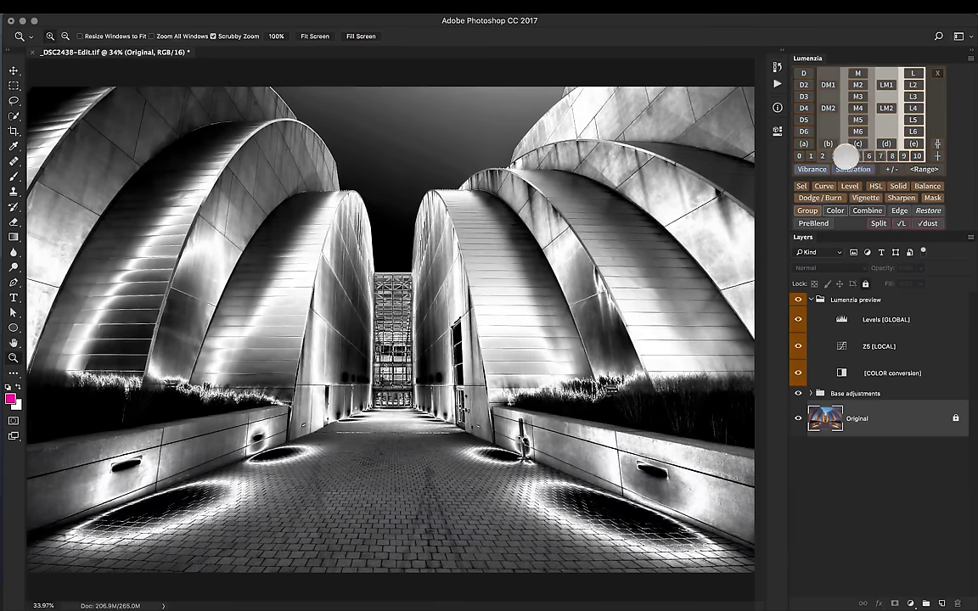
{"action": "left_click", "coordinate": [846, 155]}
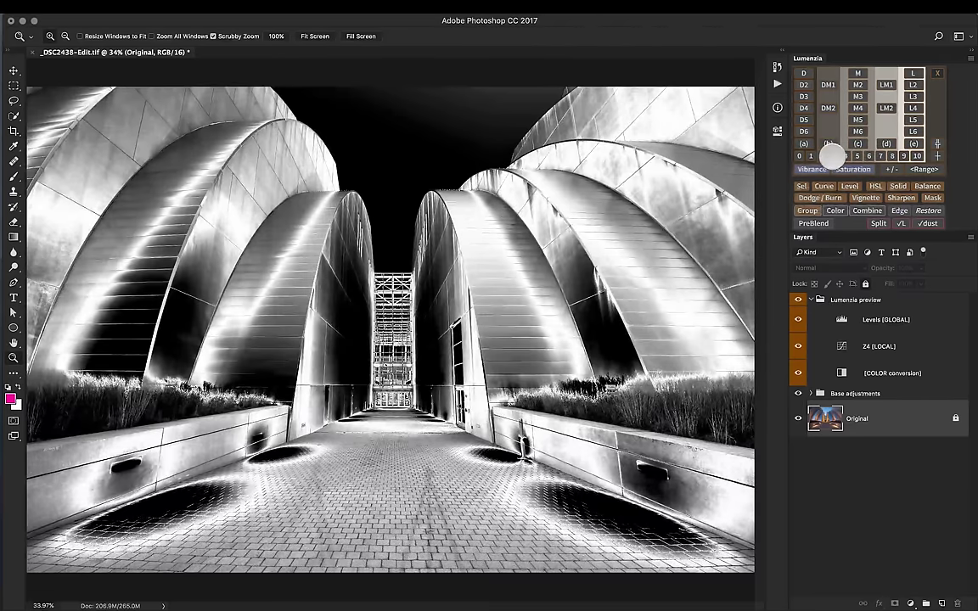
{"action": "left_click", "coordinate": [834, 156]}
{"action": "left_click", "coordinate": [843, 156]}
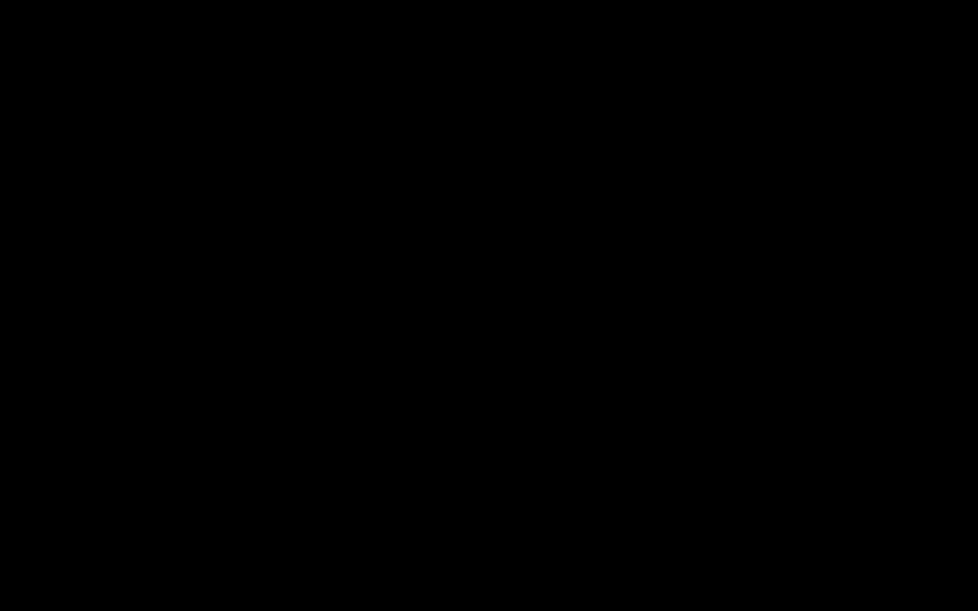
Step: Preview the L mask and hide its Levels and L curve layers, keeping only the COLOR conversion layer visible
{"action": "left_click", "coordinate": [910, 75]}
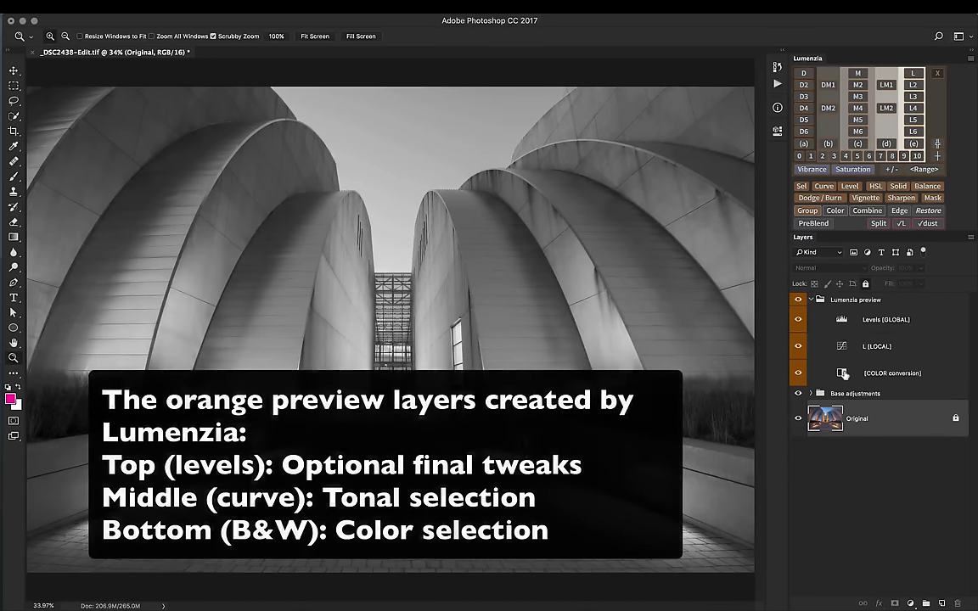
{"action": "left_click", "coordinate": [800, 373]}
{"action": "left_click", "coordinate": [797, 347]}
{"action": "left_click", "coordinate": [798, 320]}
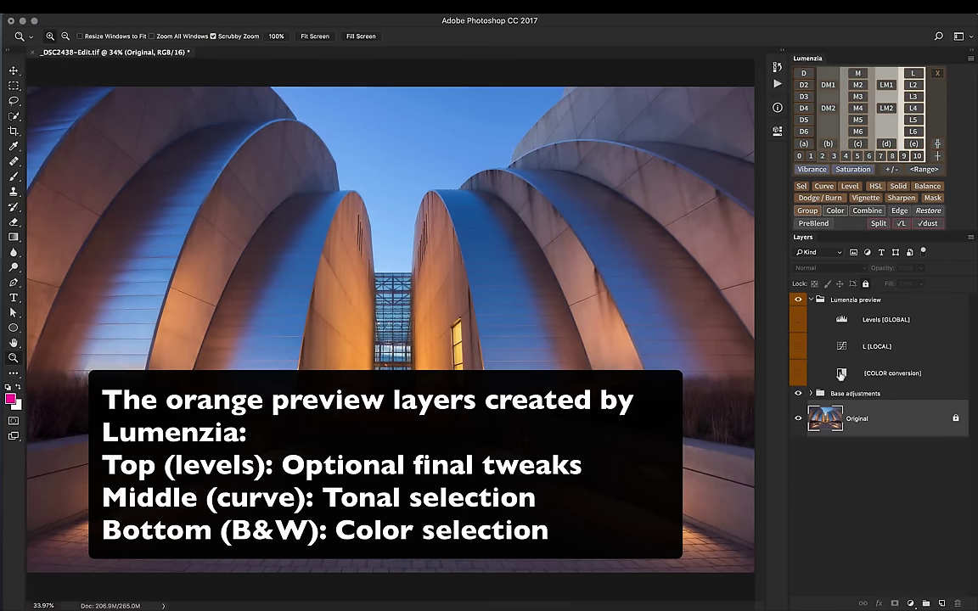
{"action": "left_click", "coordinate": [799, 373]}
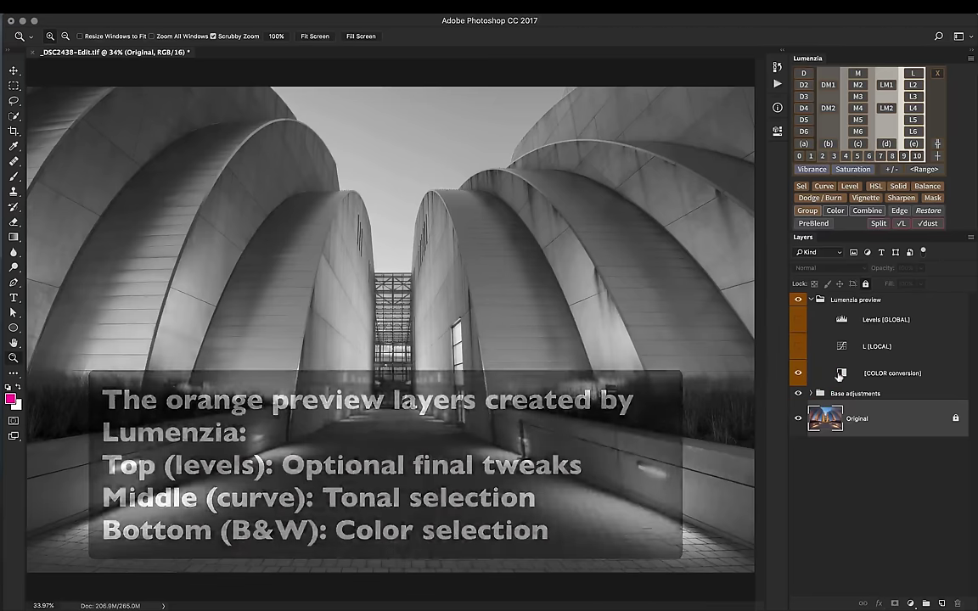
Step: Open the Black & White settings of the COLOR conversion layer and compare the image with and without the conversion
{"action": "double_click", "coordinate": [841, 373]}
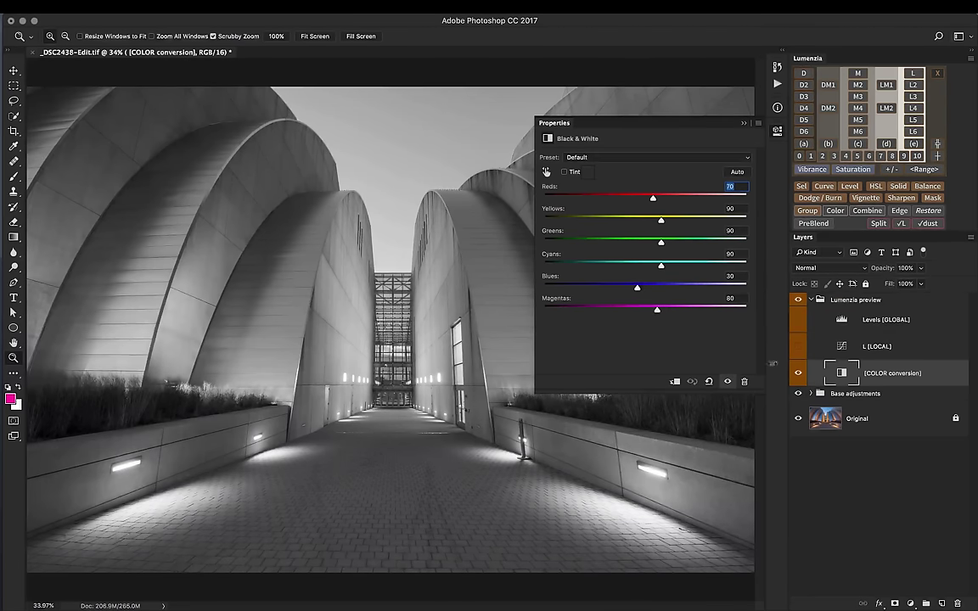
{"action": "left_click", "coordinate": [797, 374]}
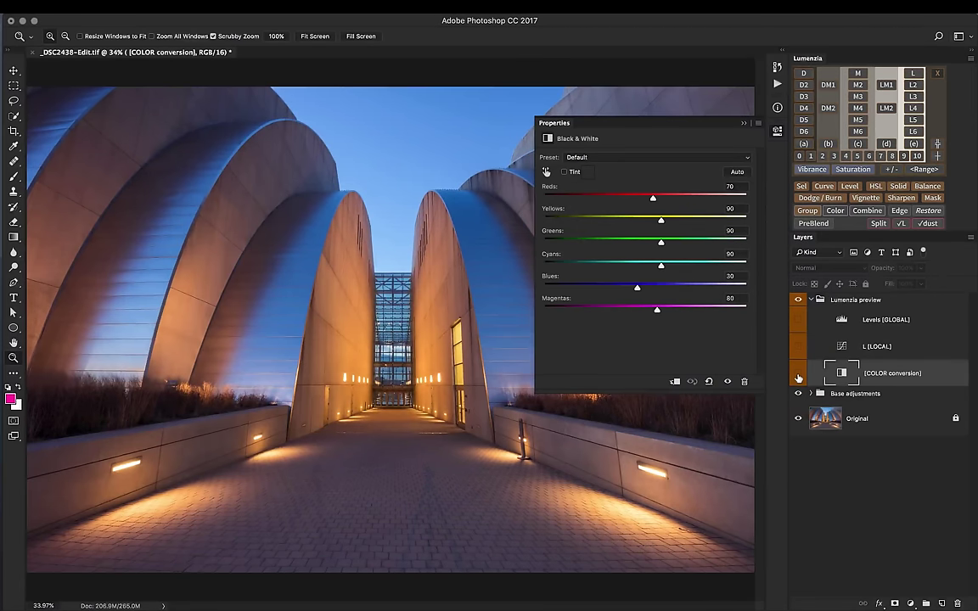
{"action": "left_click", "coordinate": [798, 374]}
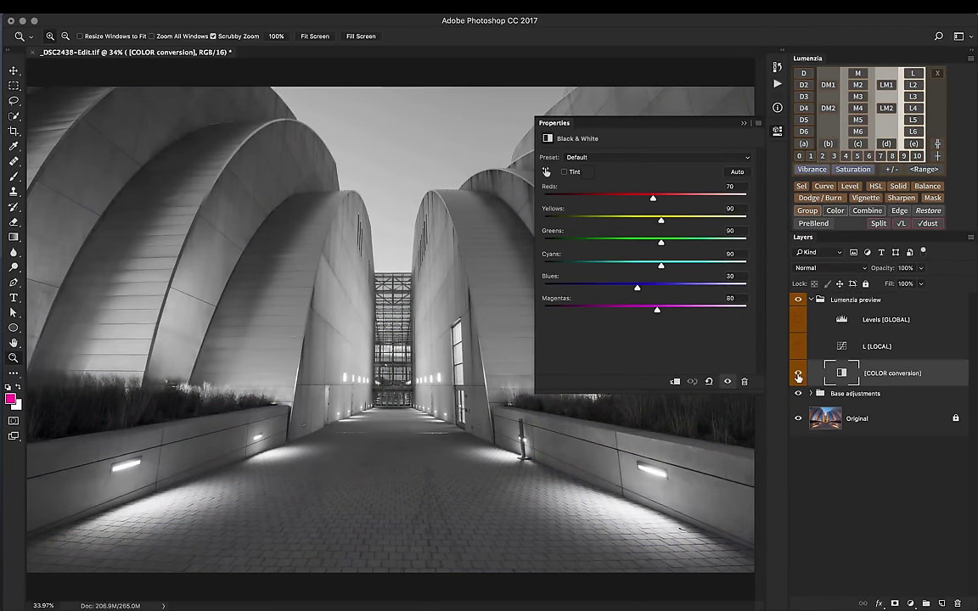
{"action": "left_click", "coordinate": [798, 374]}
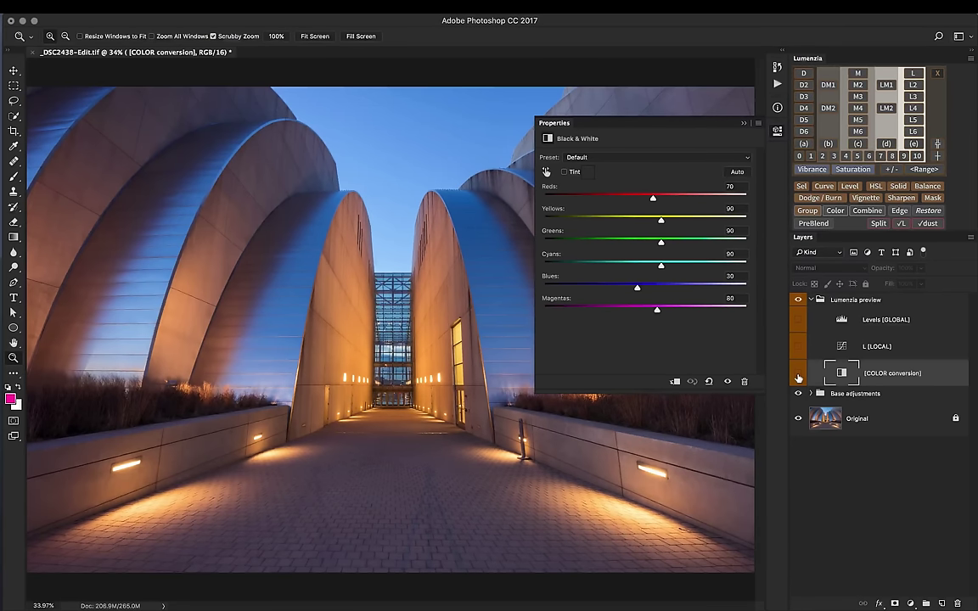
{"action": "left_click", "coordinate": [798, 377]}
{"action": "left_click", "coordinate": [798, 377]}
{"action": "left_click", "coordinate": [797, 376]}
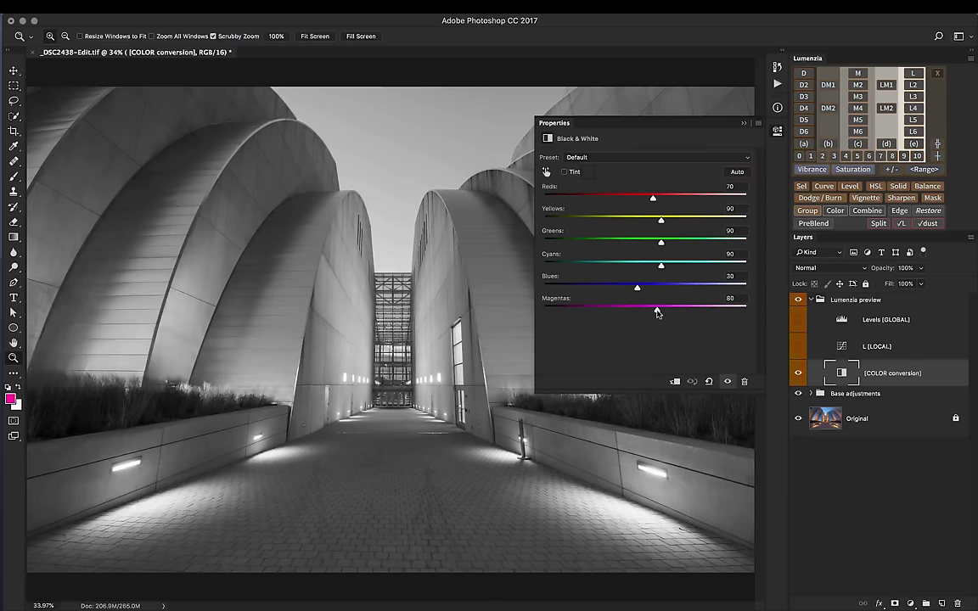
Step: Try a Black & White conversion with Yellows at 234, Blues at -65, Cyans at -74 and Magentas at -71
{"action": "left_click_drag", "start_coordinate": [656, 313], "coordinate": [604, 286]}
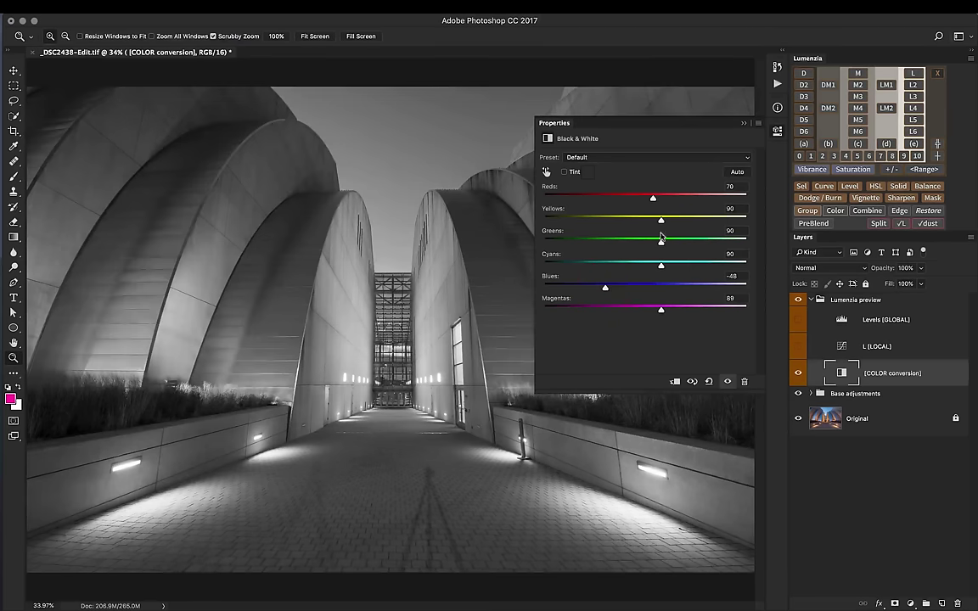
{"action": "left_click_drag", "start_coordinate": [661, 221], "coordinate": [720, 225]}
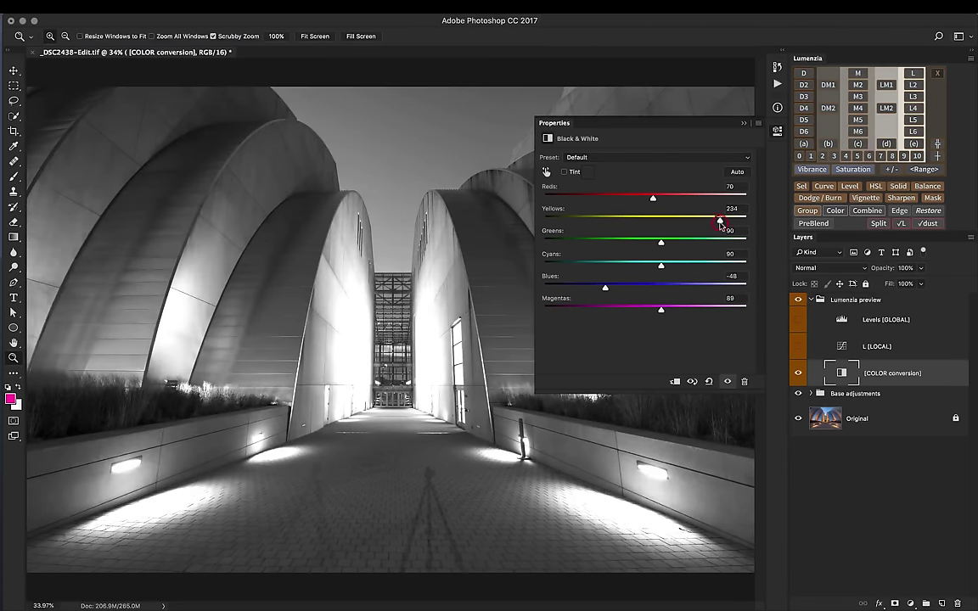
{"action": "left_click", "coordinate": [598, 285]}
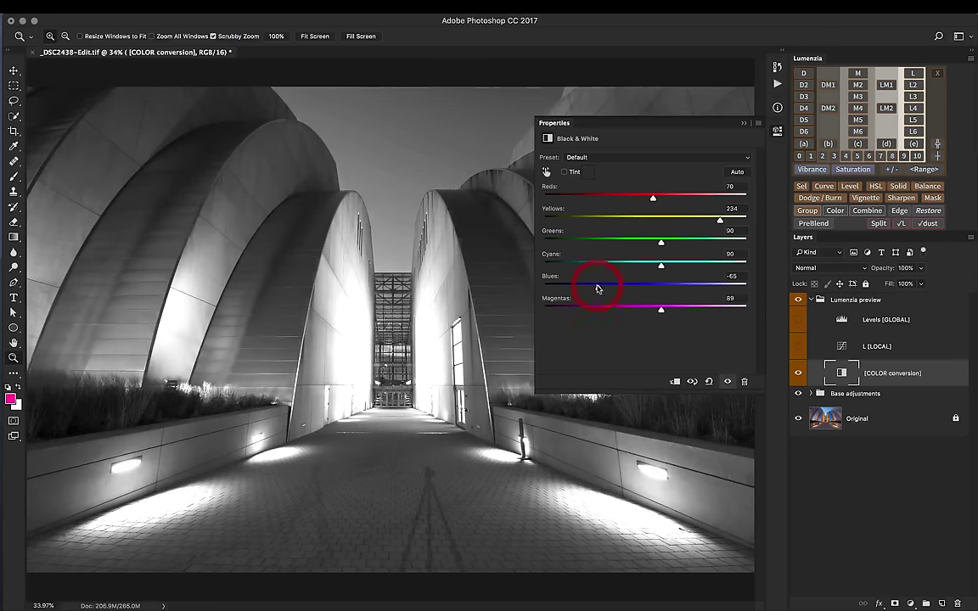
{"action": "left_click", "coordinate": [594, 265]}
{"action": "left_click", "coordinate": [595, 309]}
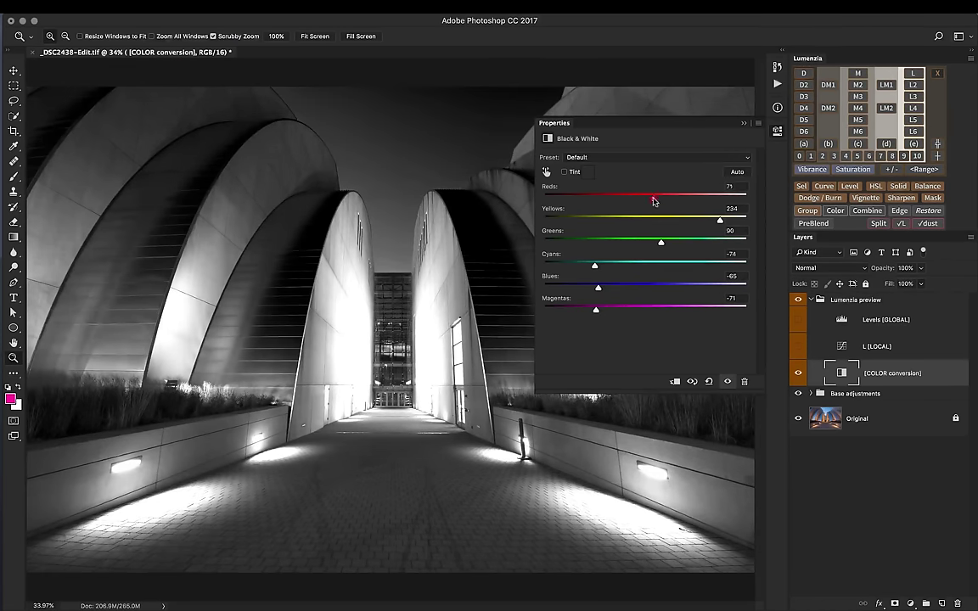
Step: Try Reds at -65 and Greens at -47 in the conversion, and reset the Black & White adjustment to its defaults
{"action": "left_click", "coordinate": [598, 197]}
{"action": "left_click", "coordinate": [654, 242]}
{"action": "left_click_drag", "start_coordinate": [630, 242], "coordinate": [605, 242]}
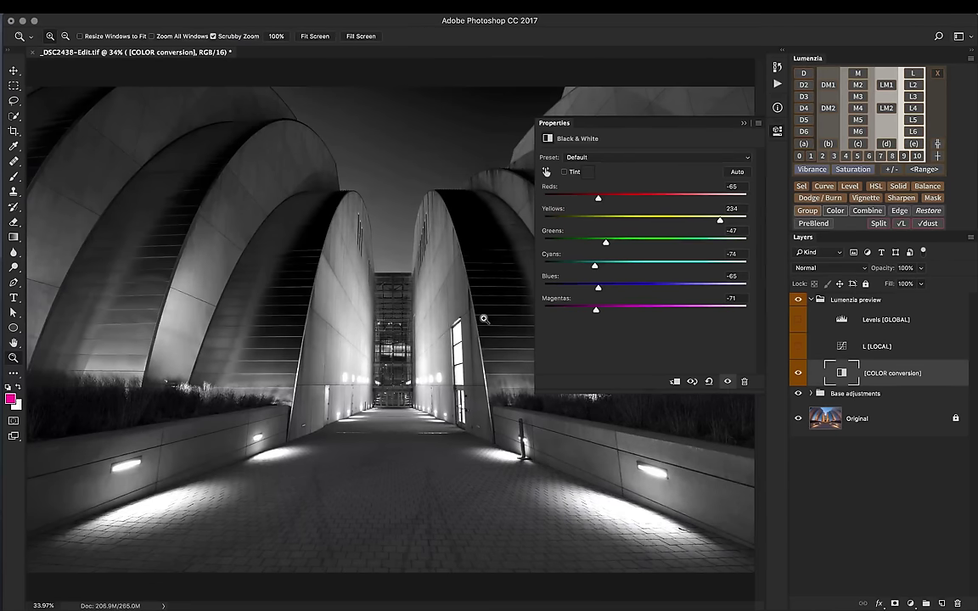
{"action": "left_click", "coordinate": [707, 382]}
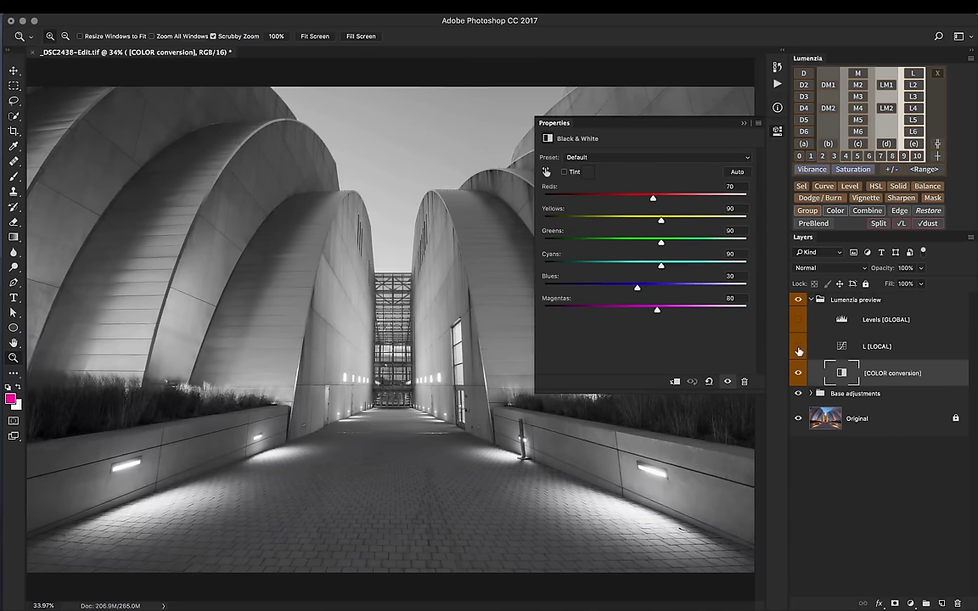
Step: Show the L [LOCAL] curve layer, open its Curves settings and try out the white point slider
{"action": "left_click", "coordinate": [797, 348]}
{"action": "left_click", "coordinate": [825, 346]}
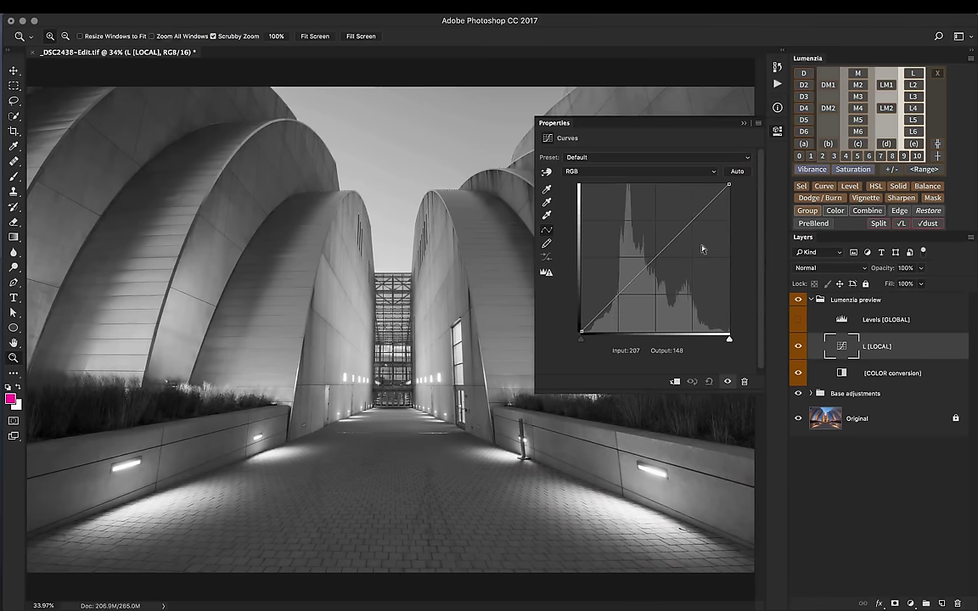
{"action": "left_click", "coordinate": [729, 338]}
{"action": "mouse_move", "coordinate": [729, 338]}
{"action": "left_mouse_down"}
{"action": "mouse_move", "coordinate": [609, 340]}
{"action": "mouse_move", "coordinate": [742, 339]}
{"action": "mouse_move", "coordinate": [578, 339]}
{"action": "mouse_move", "coordinate": [728, 338]}
{"action": "mouse_move", "coordinate": [584, 333]}
{"action": "mouse_move", "coordinate": [720, 337]}
{"action": "left_mouse_up"}
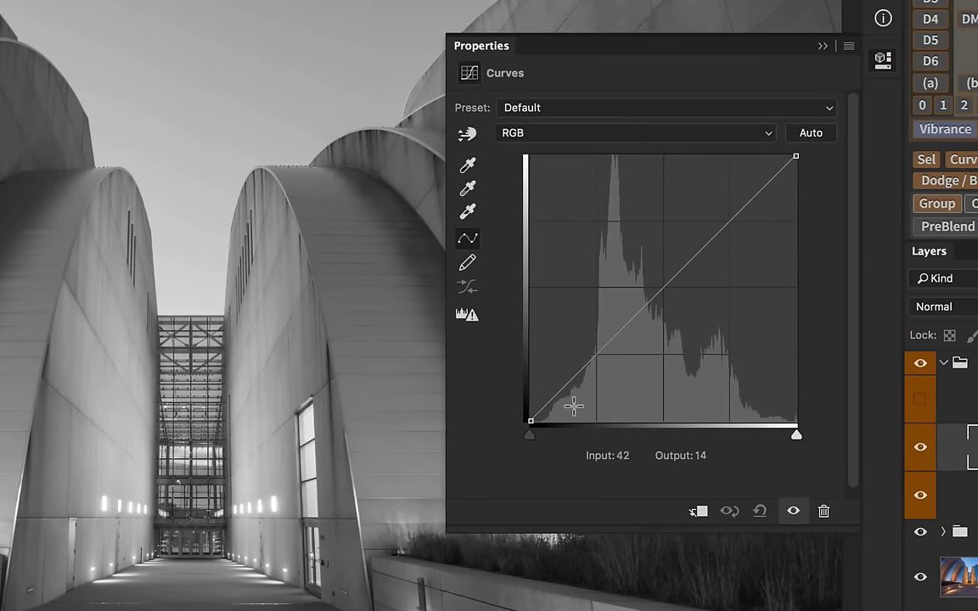
Step: Shape the L curve into a steep highlight selection with one high point and a lower point at input 181, output 41
{"action": "left_click_drag", "start_coordinate": [663, 287], "coordinate": [716, 345]}
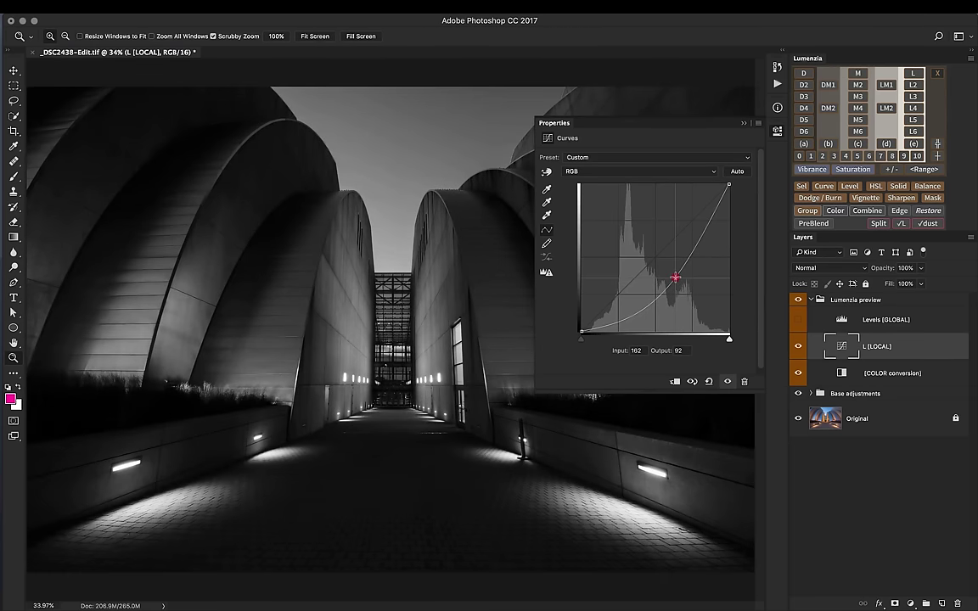
{"action": "left_click_drag", "start_coordinate": [675, 276], "coordinate": [706, 218]}
{"action": "left_click_drag", "start_coordinate": [665, 265], "coordinate": [686, 307]}
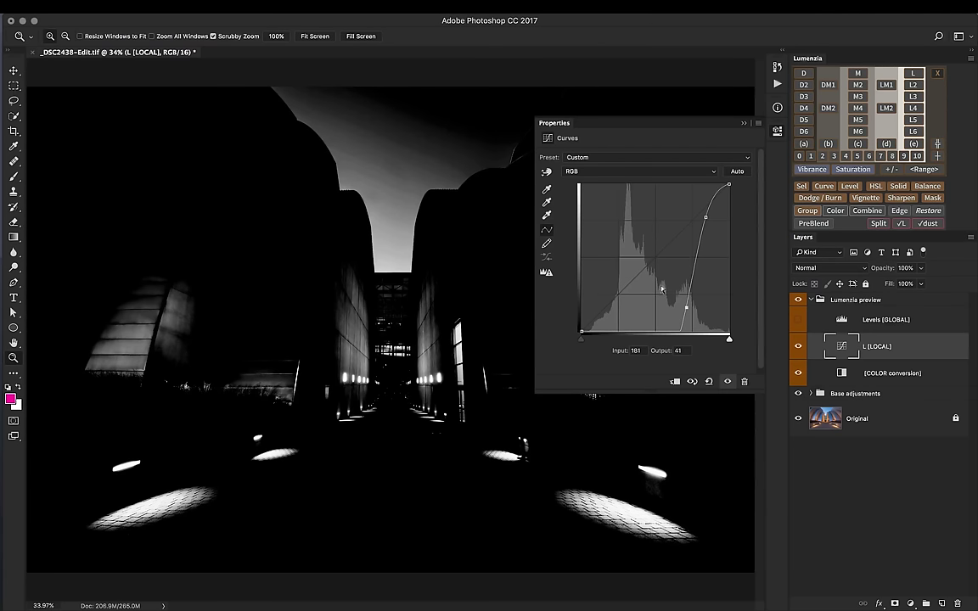
Step: Reset the L [LOCAL] curve and try reshaping it with on-image adjustment, brightening the sky and darkening the shaded arch
{"action": "left_click", "coordinate": [707, 382]}
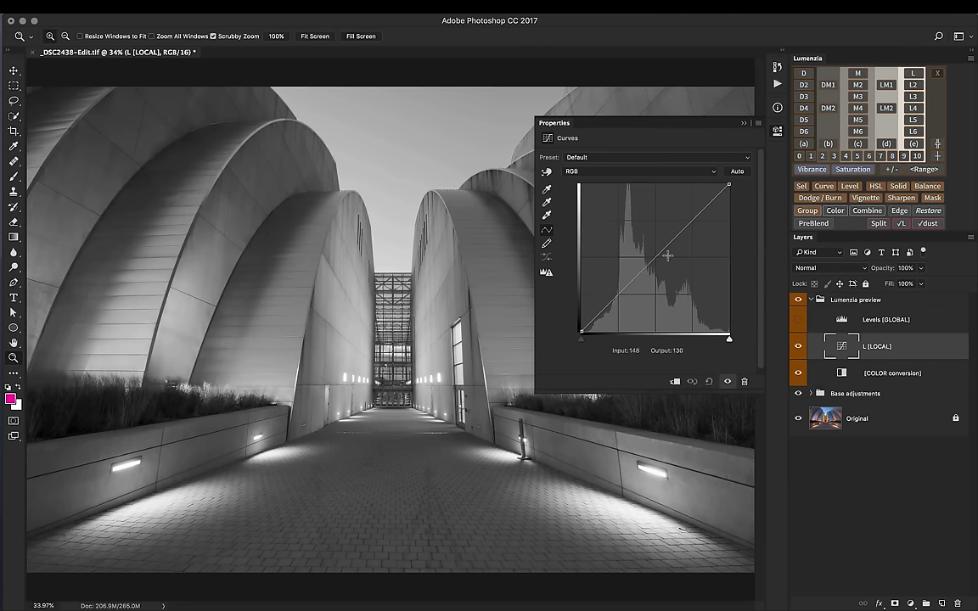
{"action": "left_click", "coordinate": [547, 173]}
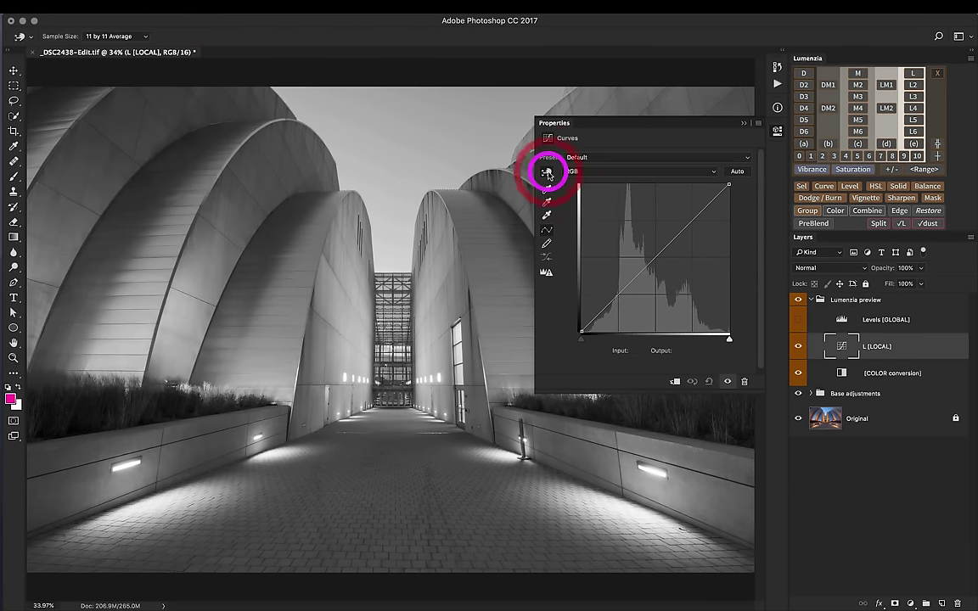
{"action": "left_click_drag", "start_coordinate": [406, 247], "coordinate": [402, 236]}
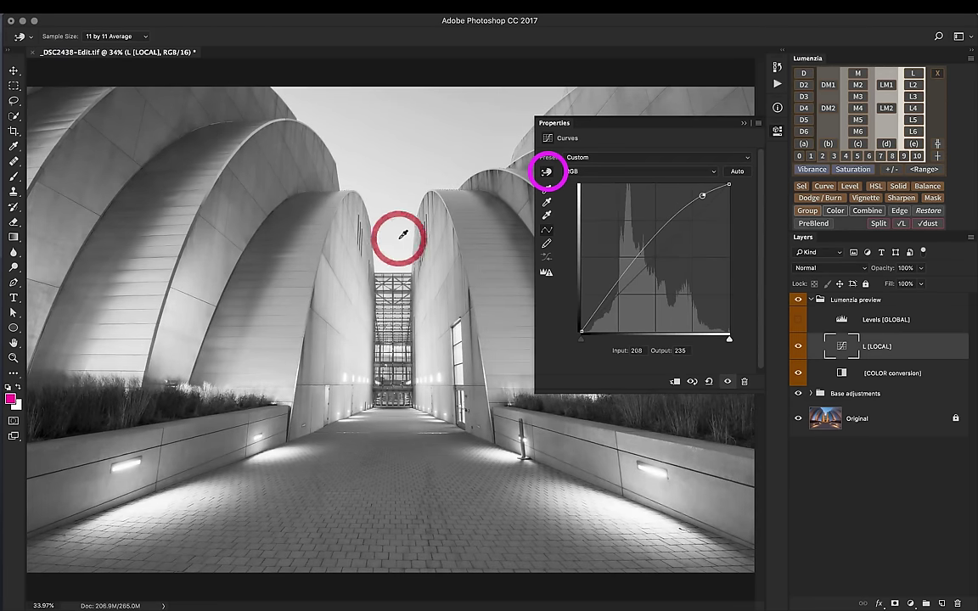
{"action": "left_click_drag", "start_coordinate": [492, 252], "coordinate": [497, 302]}
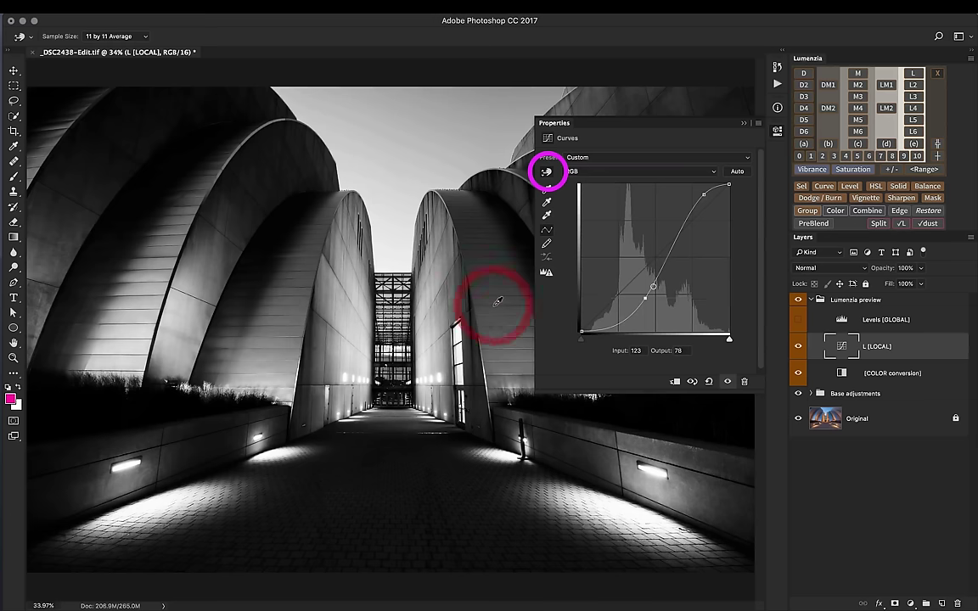
{"action": "left_click", "coordinate": [547, 174]}
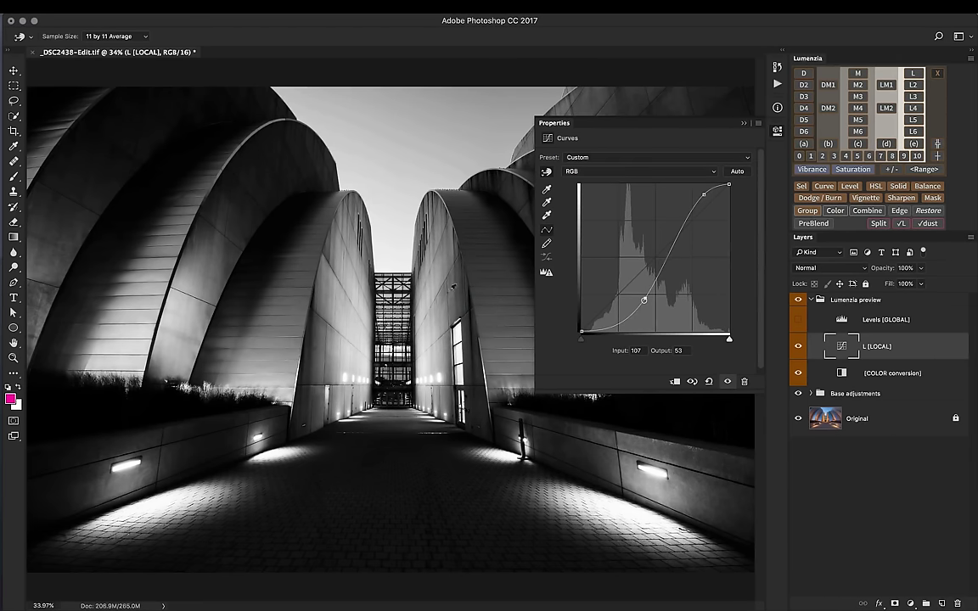
Step: Try darkening the blue arch with on-image adjustment on the [COLOR conversion] layer, bringing Blues to 7
{"action": "left_click", "coordinate": [838, 373]}
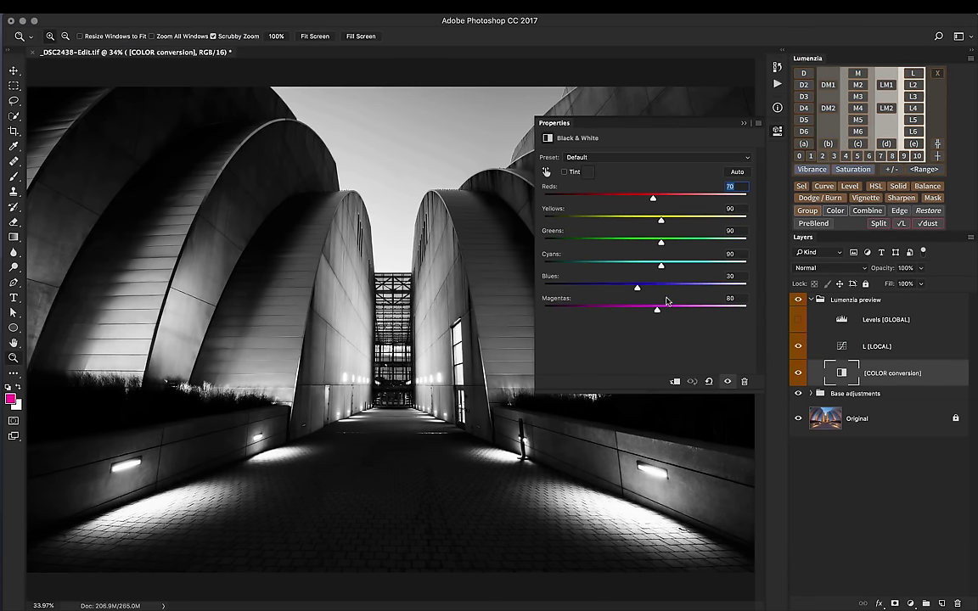
{"action": "left_click", "coordinate": [546, 172]}
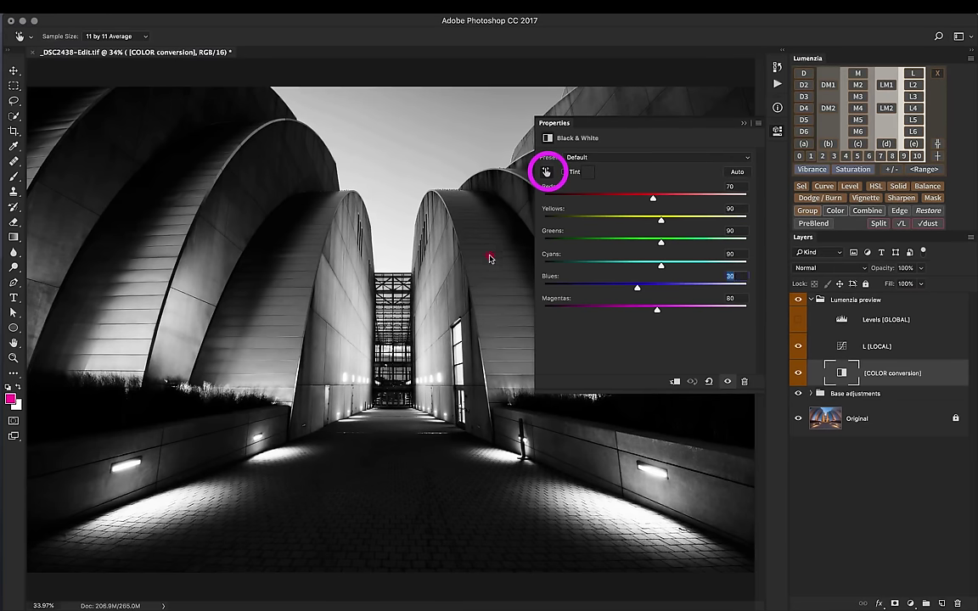
{"action": "mouse_move", "coordinate": [488, 258]}
{"action": "left_mouse_down"}
{"action": "mouse_move", "coordinate": [471, 257]}
{"action": "mouse_move", "coordinate": [505, 259]}
{"action": "mouse_move", "coordinate": [479, 261]}
{"action": "mouse_move", "coordinate": [494, 251]}
{"action": "left_mouse_up"}
{"action": "left_click", "coordinate": [546, 171]}
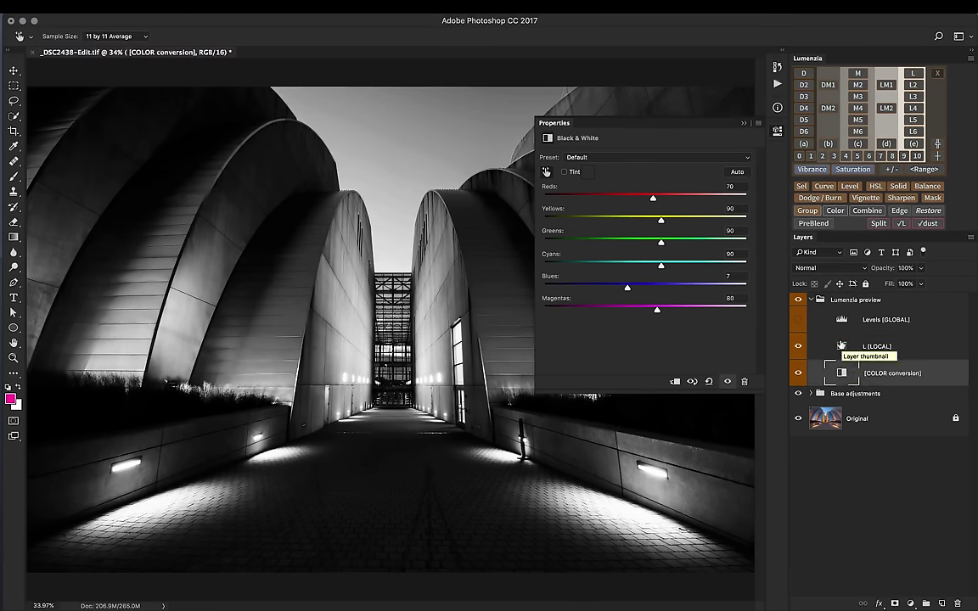
Step: Show the Levels [GLOBAL] layer, try out its sliders with the midtone at 0.95, and close its settings
{"action": "left_click", "coordinate": [840, 346]}
{"action": "key", "text": "z"}
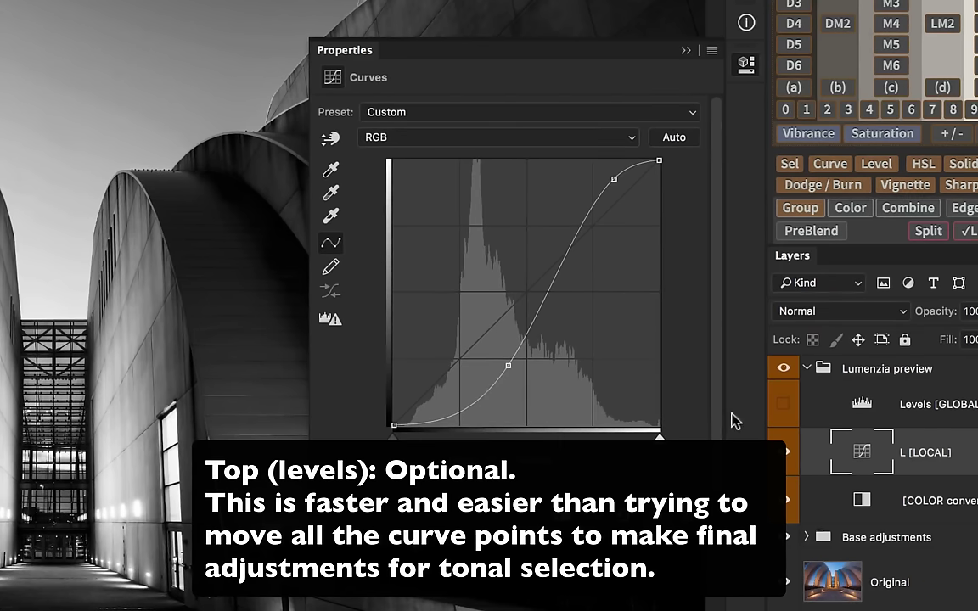
{"action": "left_click", "coordinate": [783, 405]}
{"action": "left_click", "coordinate": [861, 400]}
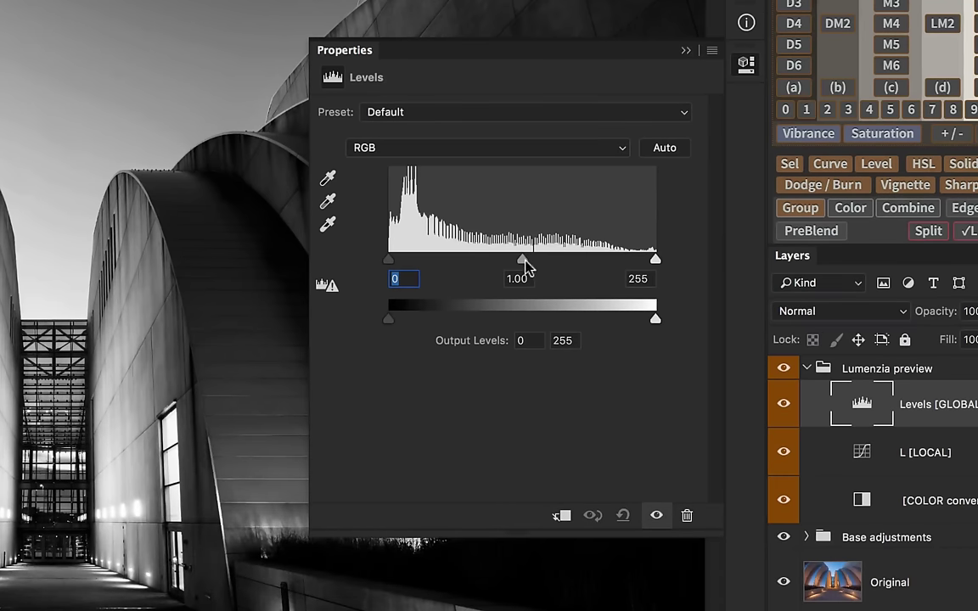
{"action": "mouse_move", "coordinate": [522, 265]}
{"action": "left_mouse_down"}
{"action": "mouse_move", "coordinate": [474, 265]}
{"action": "mouse_move", "coordinate": [584, 268]}
{"action": "mouse_move", "coordinate": [478, 265]}
{"action": "mouse_move", "coordinate": [576, 264]}
{"action": "mouse_move", "coordinate": [526, 263]}
{"action": "left_mouse_up"}
{"action": "left_click_drag", "start_coordinate": [660, 265], "coordinate": [681, 259]}
{"action": "mouse_move", "coordinate": [389, 319]}
{"action": "left_mouse_down"}
{"action": "mouse_move", "coordinate": [452, 328]}
{"action": "mouse_move", "coordinate": [375, 321]}
{"action": "left_mouse_up"}
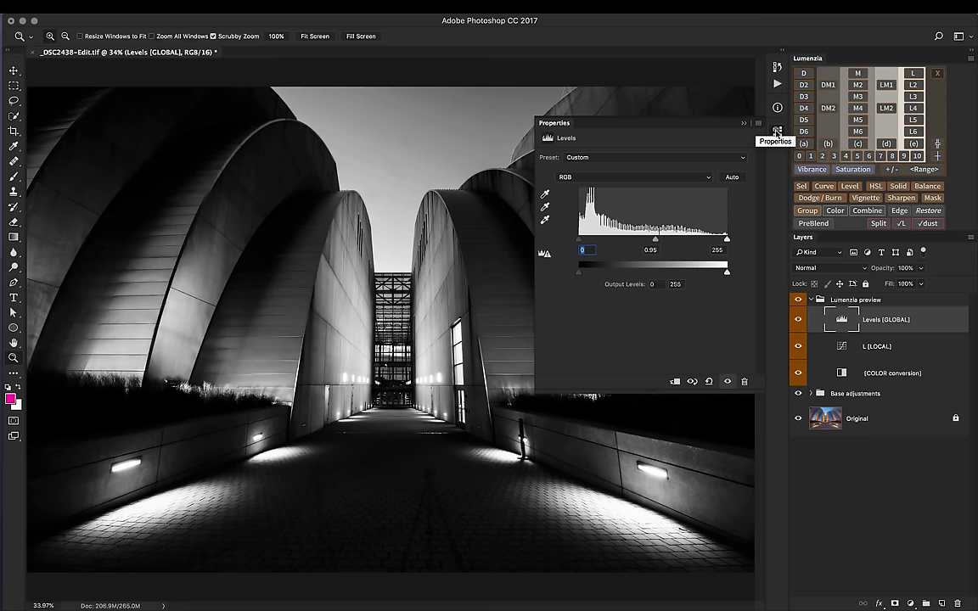
{"action": "left_click", "coordinate": [776, 132]}
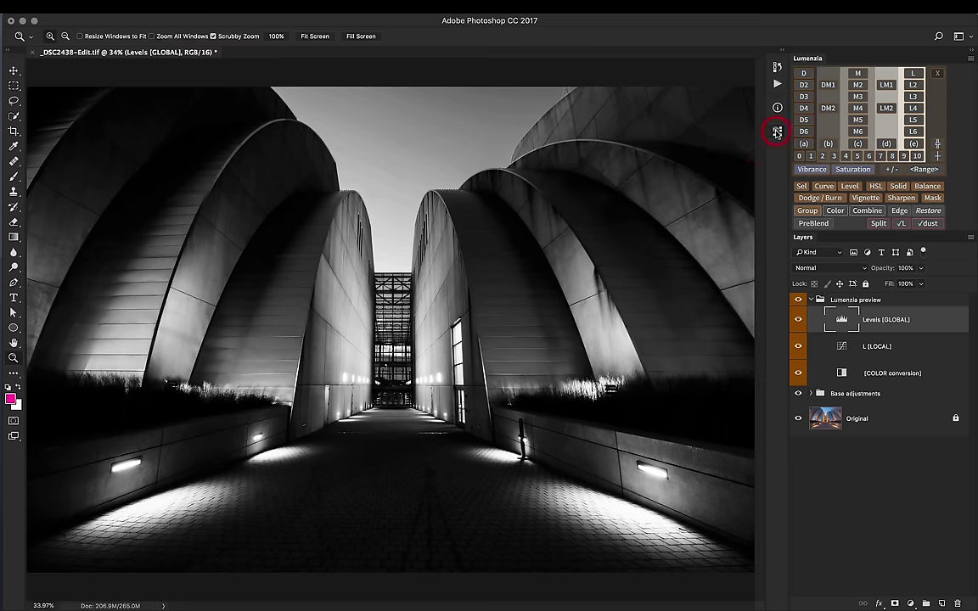
Step: Clear the Lumenzia preview and create a narrow zone mask preview by sampling color 434458 from the tripod shadow on the pavement
{"action": "left_click", "coordinate": [938, 77]}
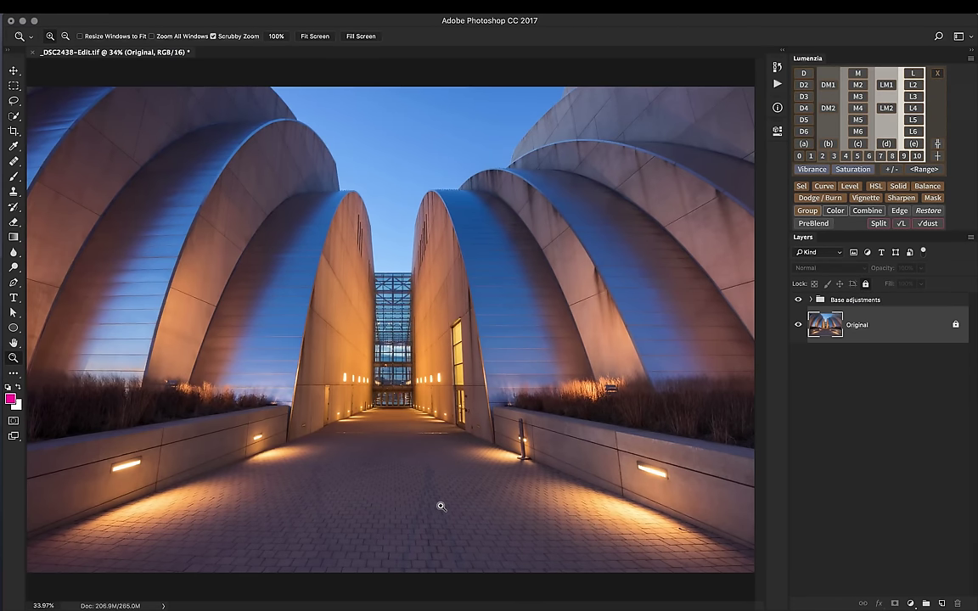
{"action": "left_click_drag", "start_coordinate": [441, 506], "coordinate": [507, 598]}
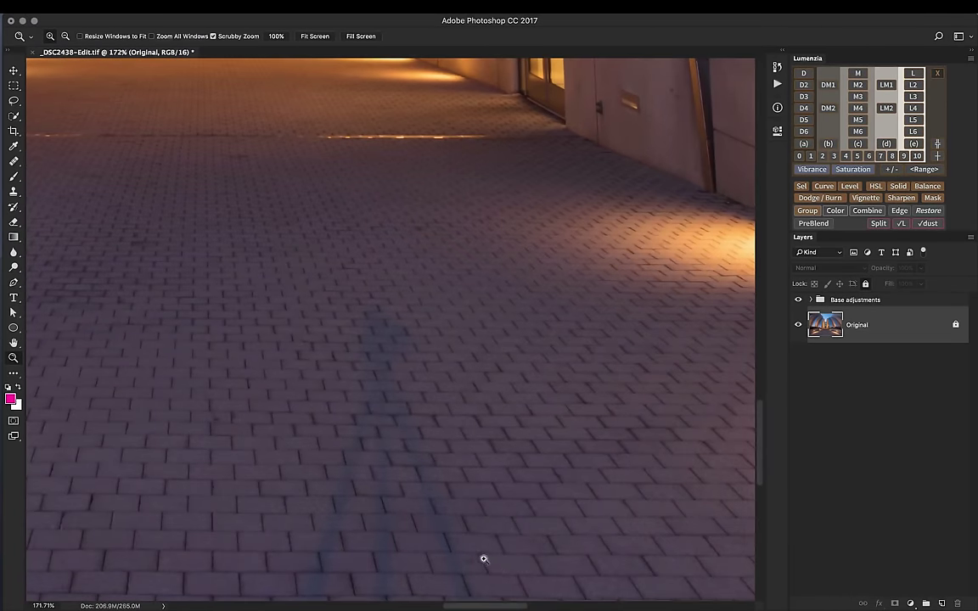
{"action": "key", "text": "space"}
{"action": "left_click_drag", "start_coordinate": [478, 526], "coordinate": [494, 350]}
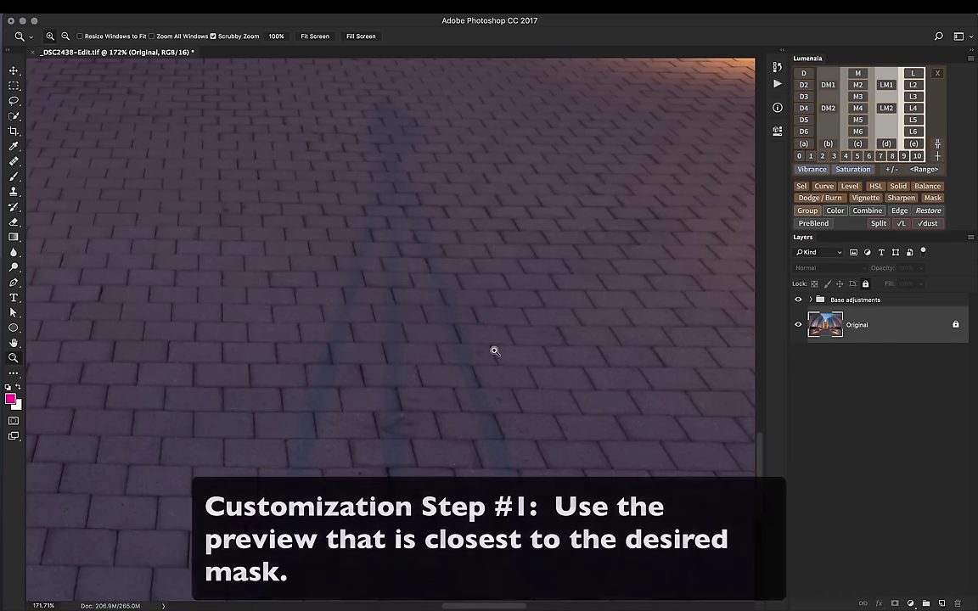
{"action": "left_click", "coordinate": [937, 157]}
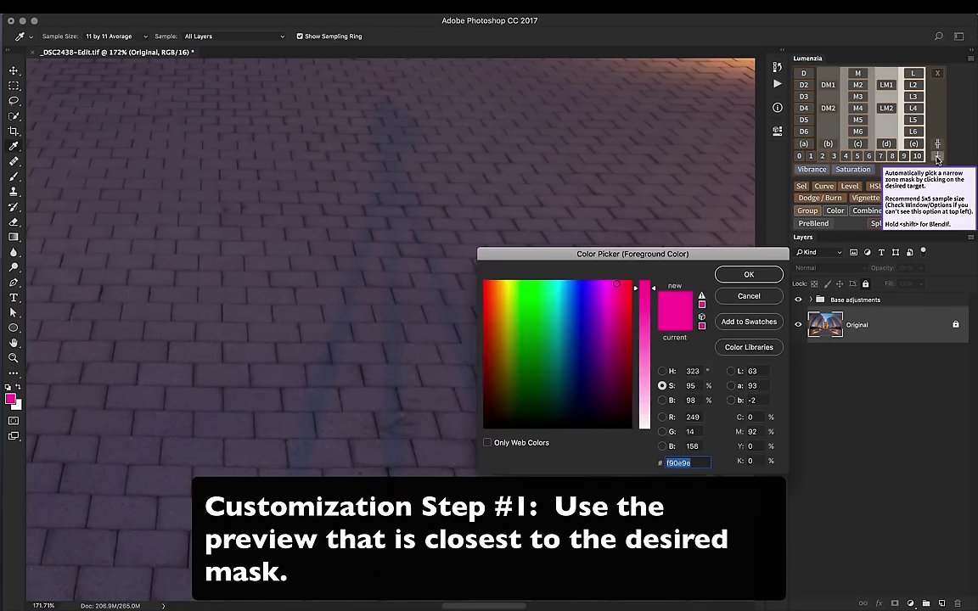
{"action": "left_click_drag", "start_coordinate": [644, 249], "coordinate": [744, 245]}
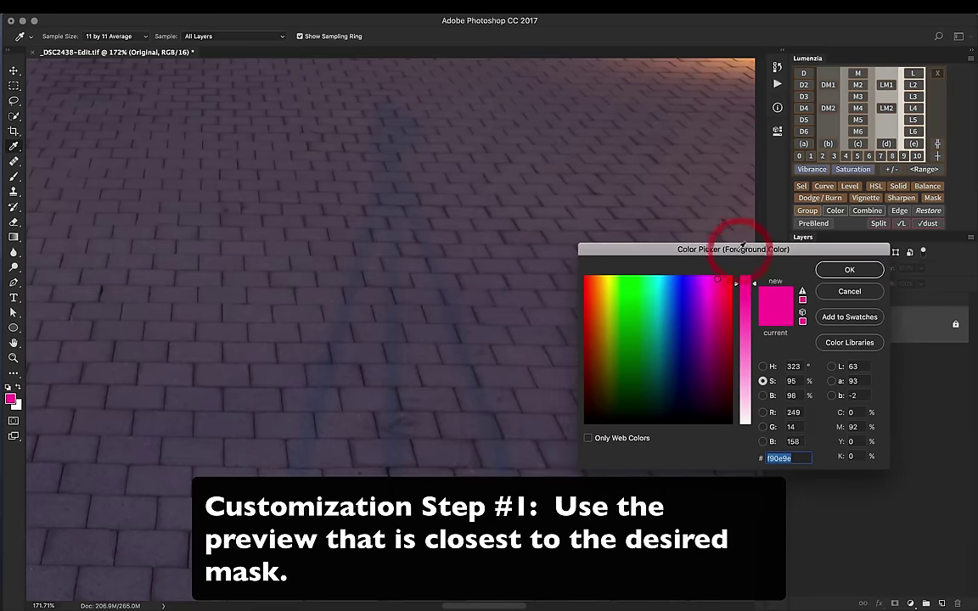
{"action": "left_click", "coordinate": [397, 325]}
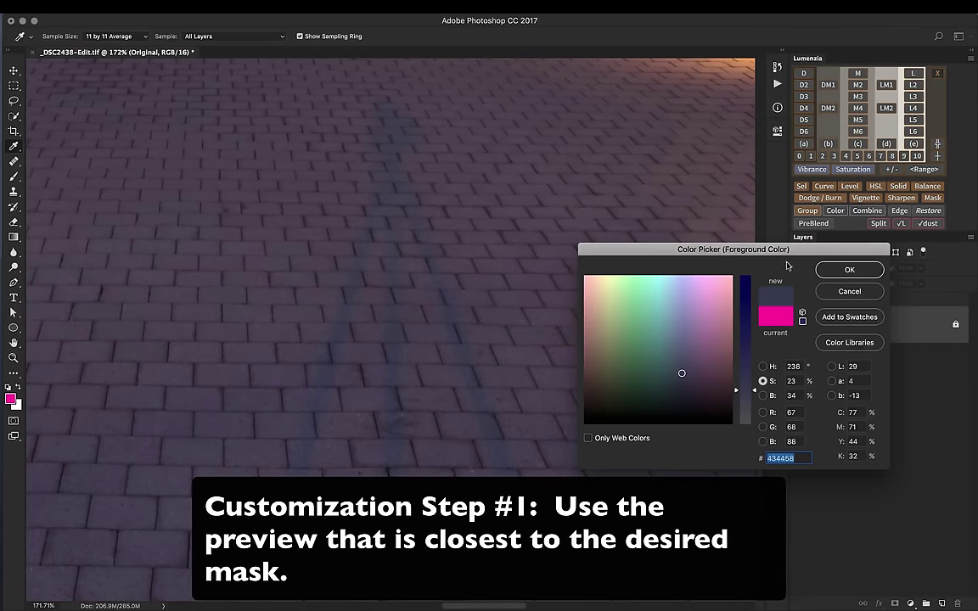
{"action": "left_click", "coordinate": [842, 270]}
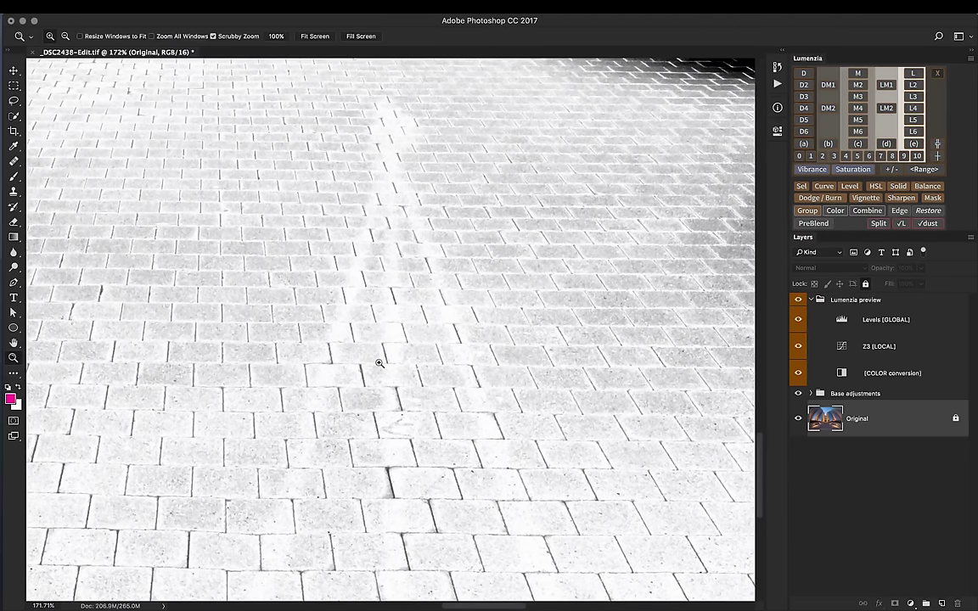
Step: Try Magentas 300, Blues 38, Cyans 51, Reds 82 and Yellows 82 in the color conversion, and reset it to defaults
{"action": "key", "text": "super+minus"}
{"action": "key", "text": "super+minus"}
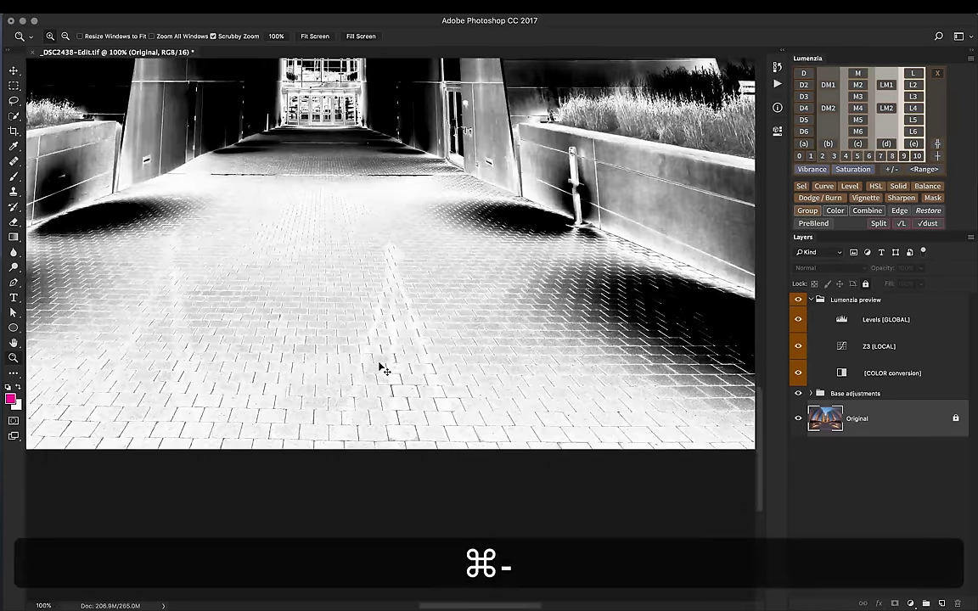
{"action": "key", "text": "super+equal"}
{"action": "key", "text": "super+equal"}
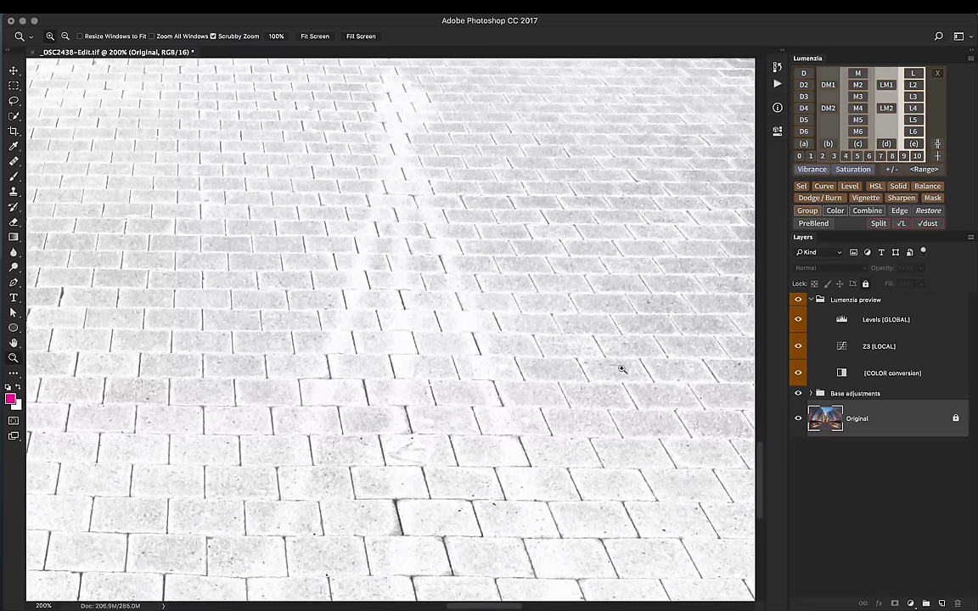
{"action": "double_click", "coordinate": [841, 373]}
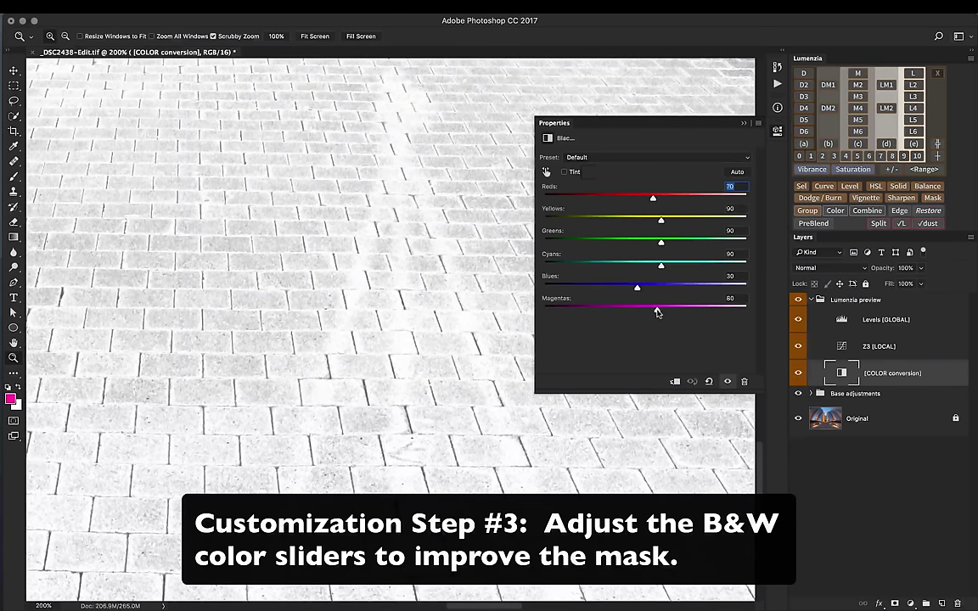
{"action": "left_click_drag", "start_coordinate": [656, 312], "coordinate": [759, 313]}
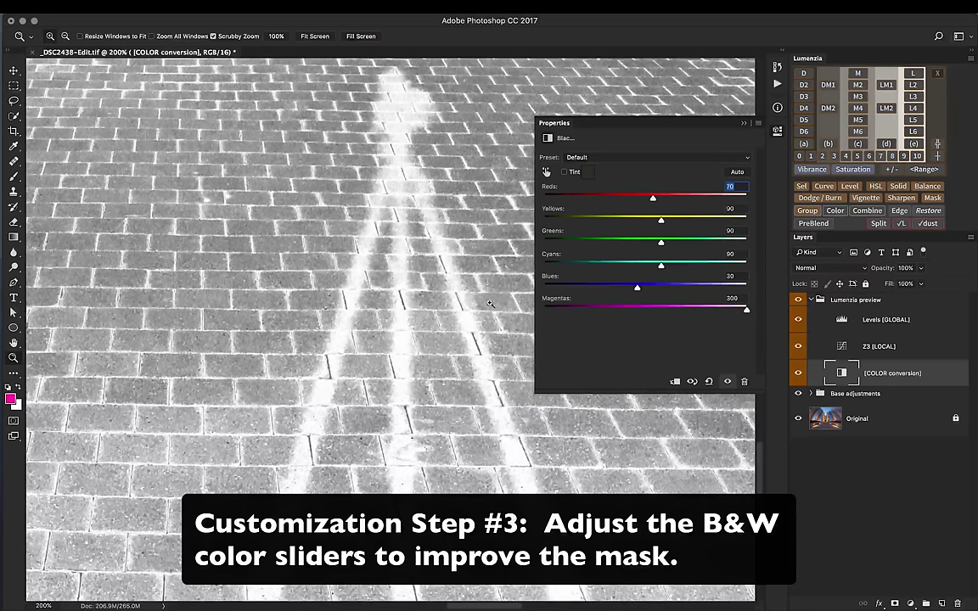
{"action": "left_click_drag", "start_coordinate": [638, 291], "coordinate": [645, 269]}
{"action": "left_click", "coordinate": [639, 290]}
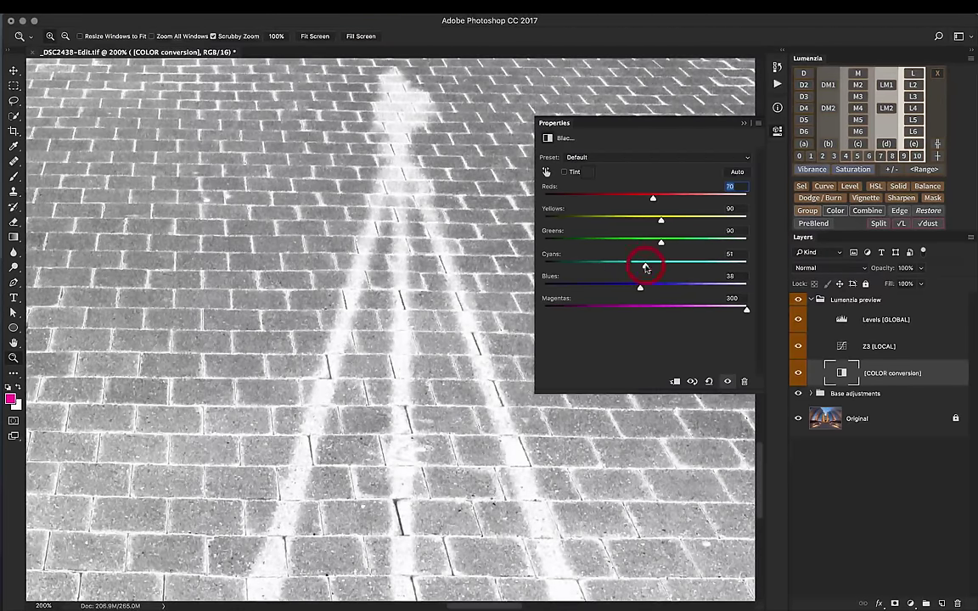
{"action": "left_click_drag", "start_coordinate": [653, 198], "coordinate": [657, 221]}
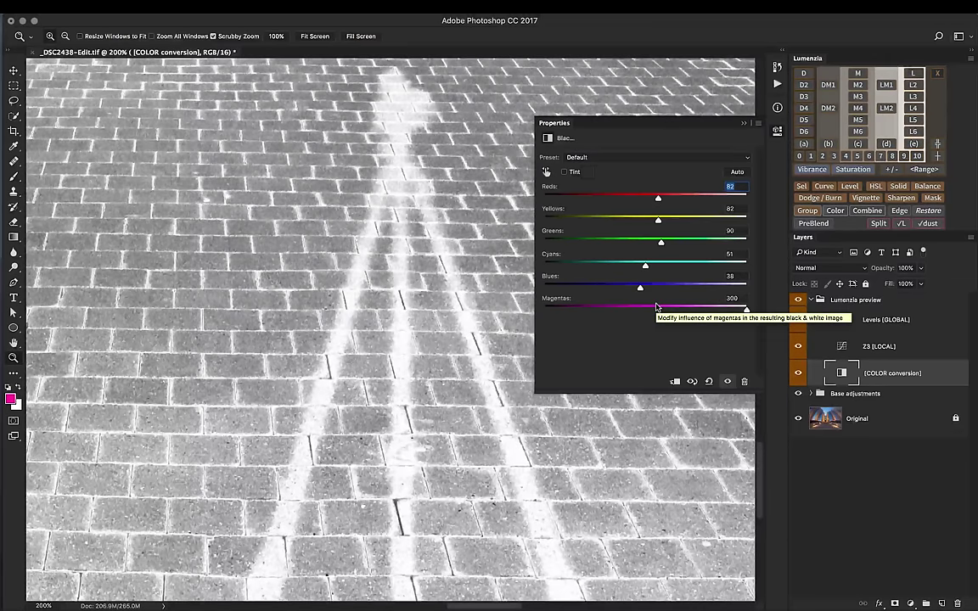
{"action": "left_click", "coordinate": [708, 382]}
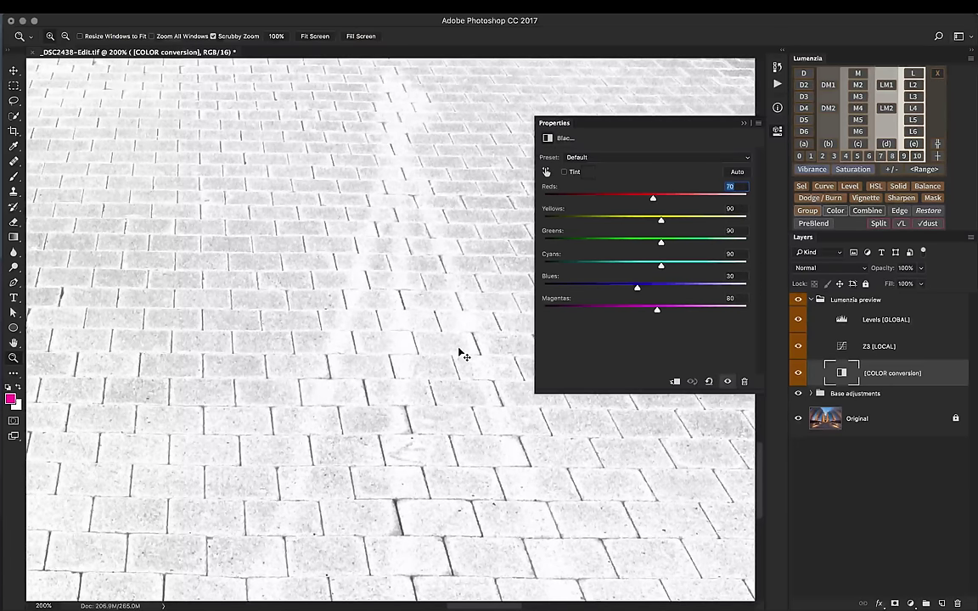
Step: Try to recover the slider values from before the reset by undoing and selecting the latest Modify Black & White Layer history state
{"action": "key", "text": "alt+super+z"}
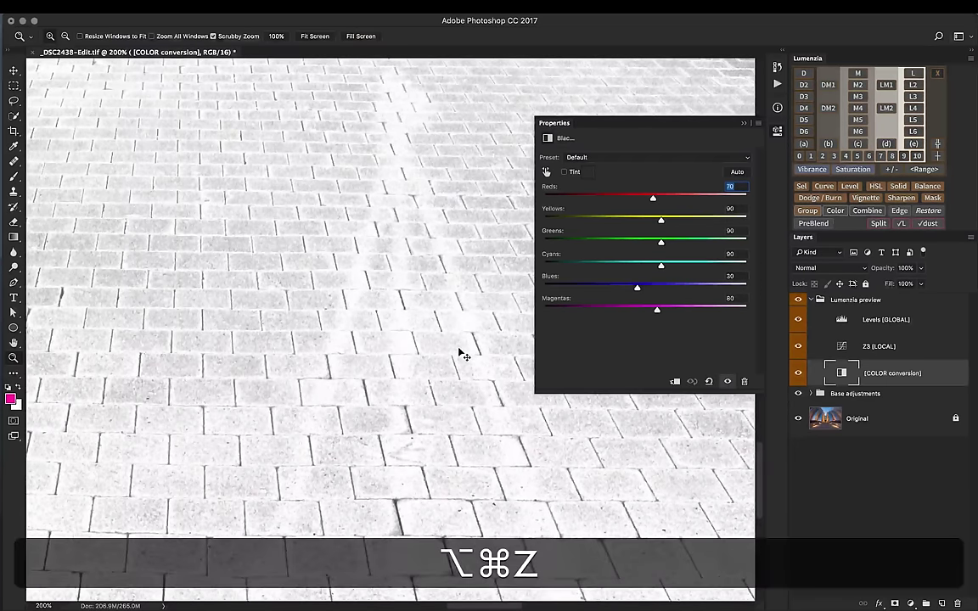
{"action": "key", "text": "super+z"}
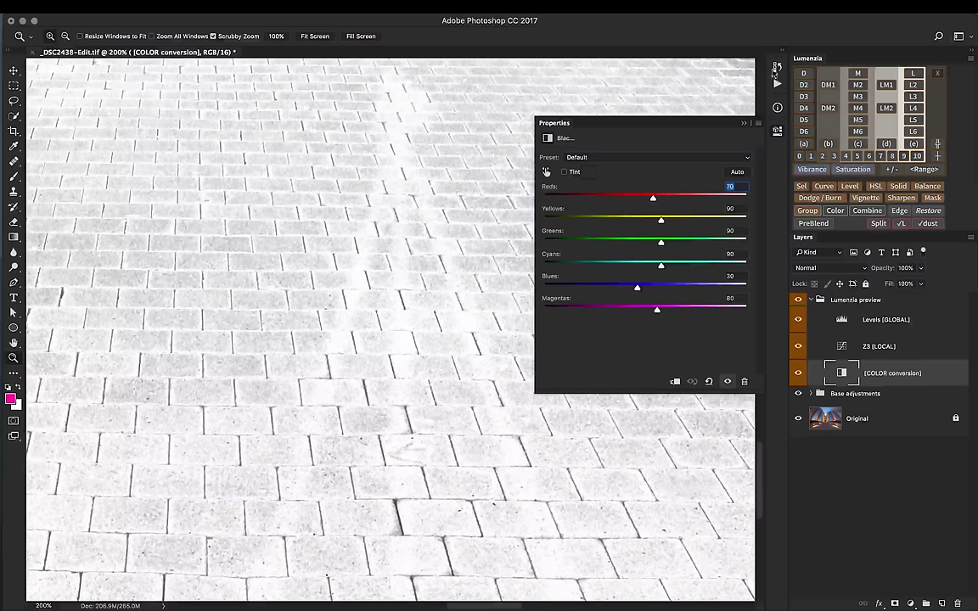
{"action": "left_click", "coordinate": [777, 66]}
{"action": "left_click", "coordinate": [670, 441]}
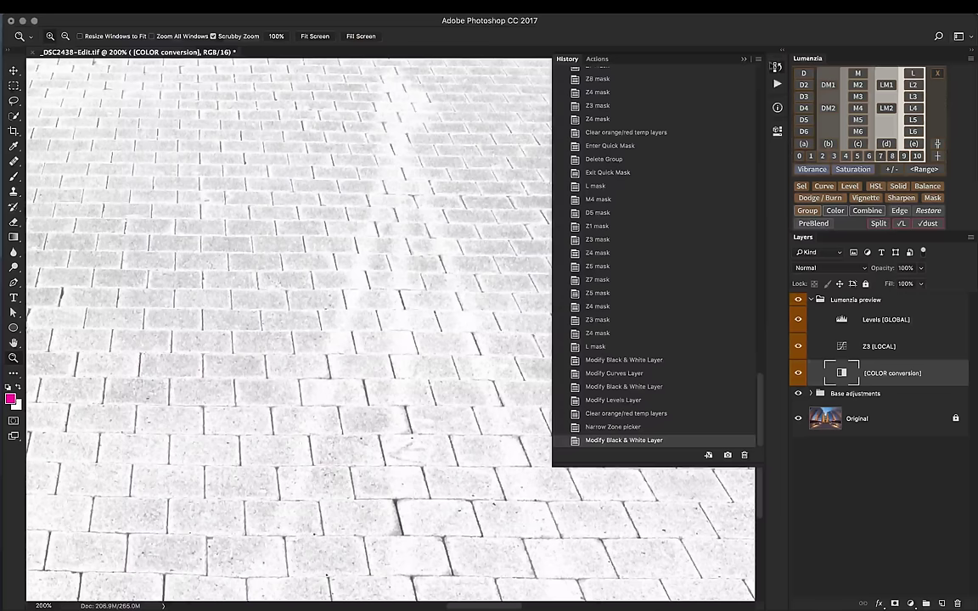
{"action": "left_click", "coordinate": [777, 66]}
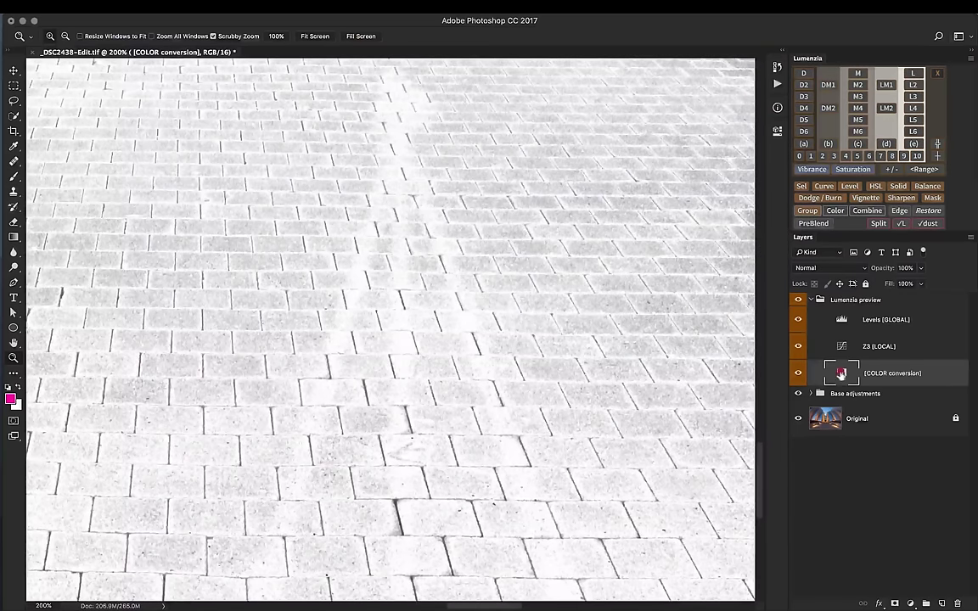
Step: Set Magentas to 300 and Blues to 31 in the [COLOR conversion] layer to separate the tripod shadow from the bricks
{"action": "double_click", "coordinate": [841, 373]}
{"action": "left_click_drag", "start_coordinate": [656, 311], "coordinate": [756, 320]}
{"action": "left_click_drag", "start_coordinate": [636, 292], "coordinate": [636, 292]}
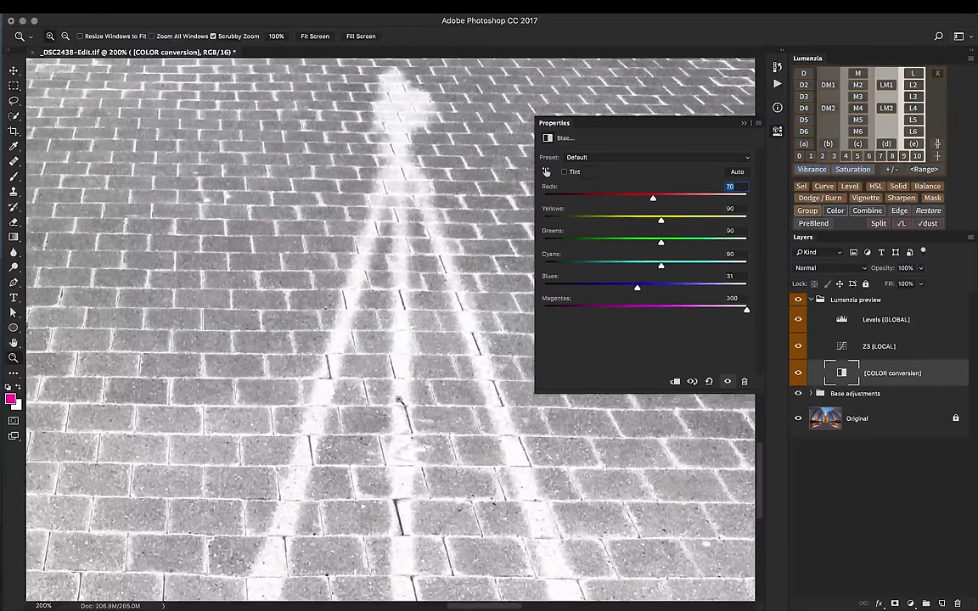
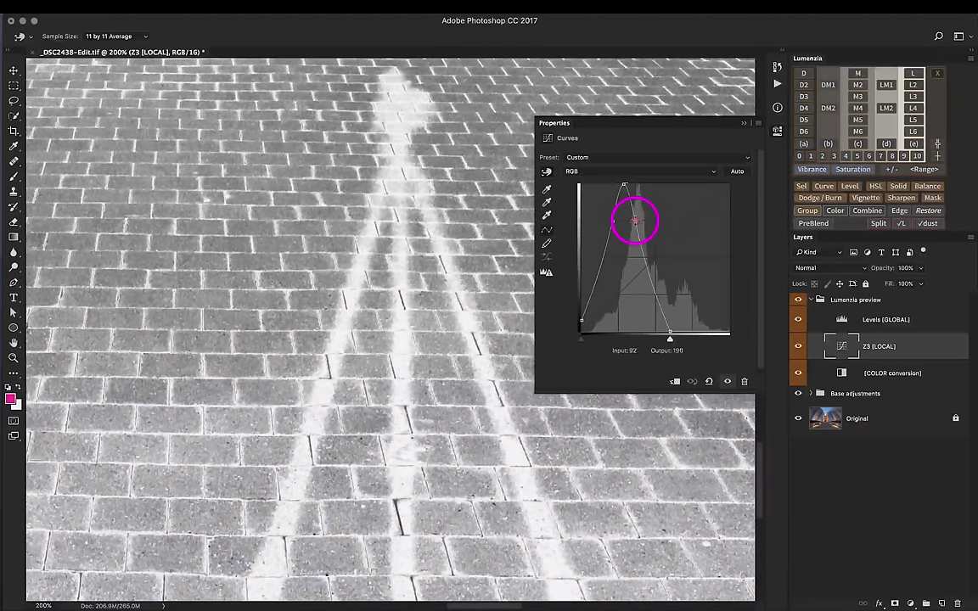
Step: Steepen the falling side of the Z3 [LOCAL] curve, placing a point at input 92, output 83, and close its settings
{"action": "left_click_drag", "start_coordinate": [635, 220], "coordinate": [625, 184]}
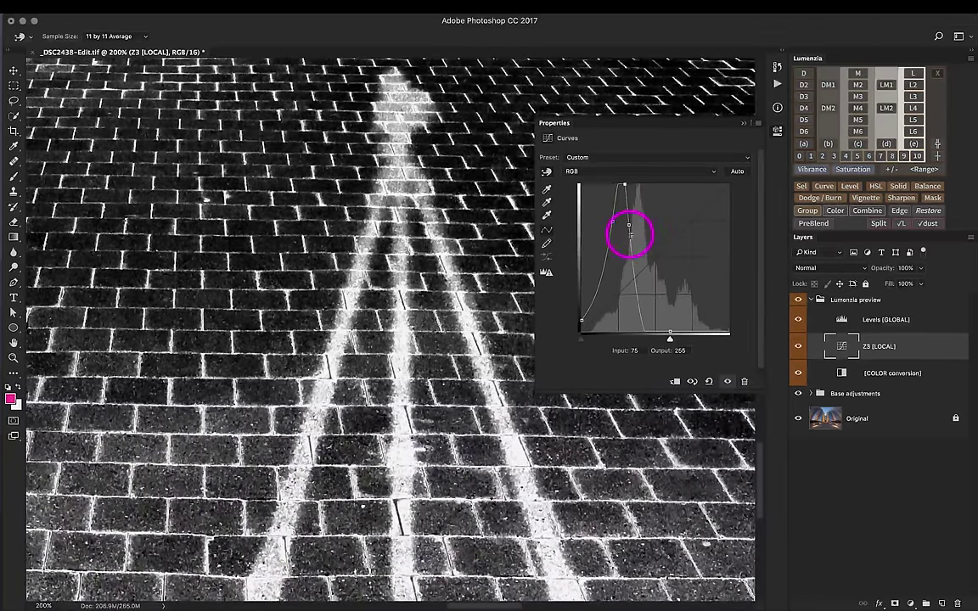
{"action": "left_click_drag", "start_coordinate": [635, 285], "coordinate": [634, 283]}
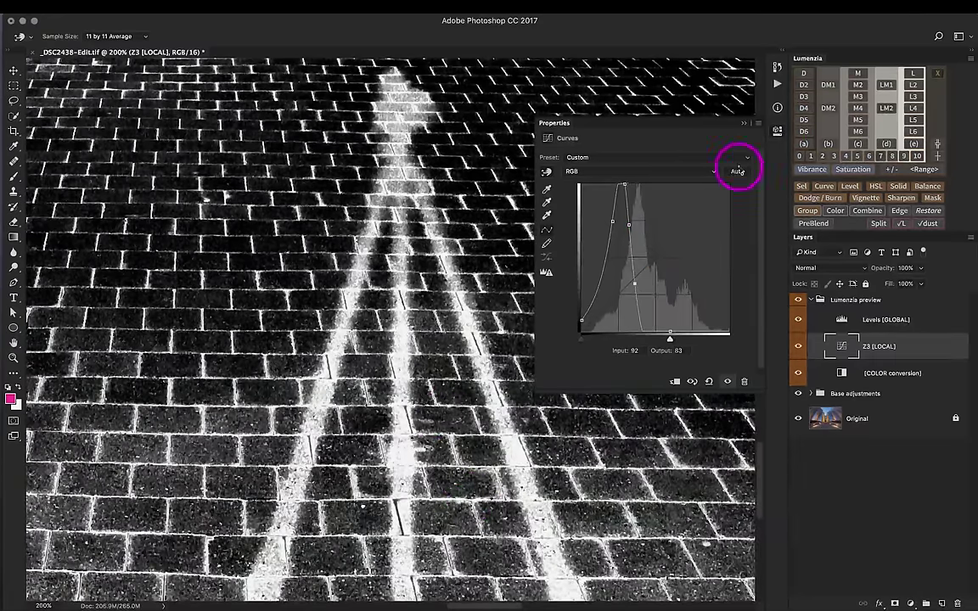
{"action": "left_click", "coordinate": [774, 133]}
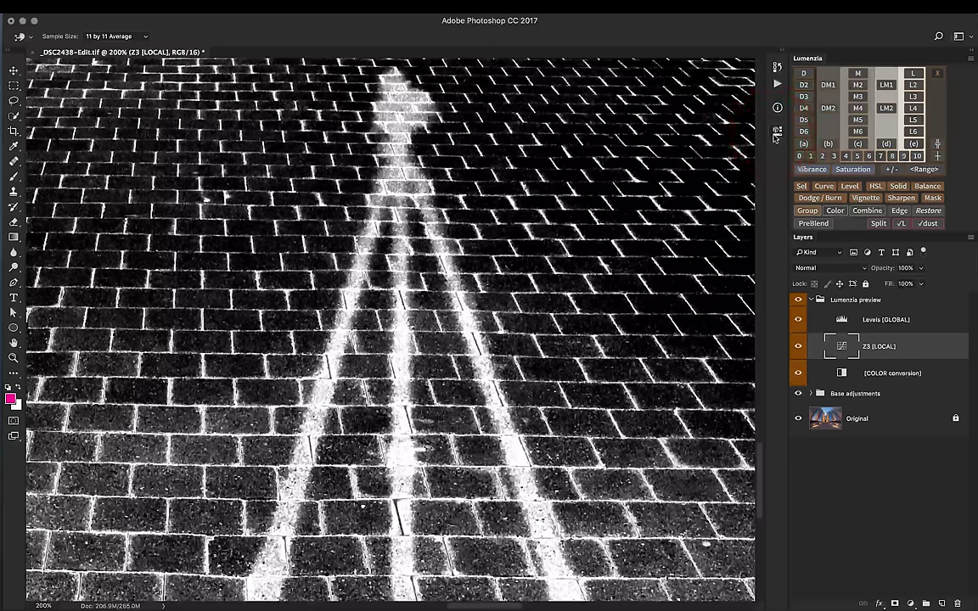
Step: Create a curves adjustment layer masked by the Z3 preview and inspect its mask
{"action": "left_click", "coordinate": [828, 185]}
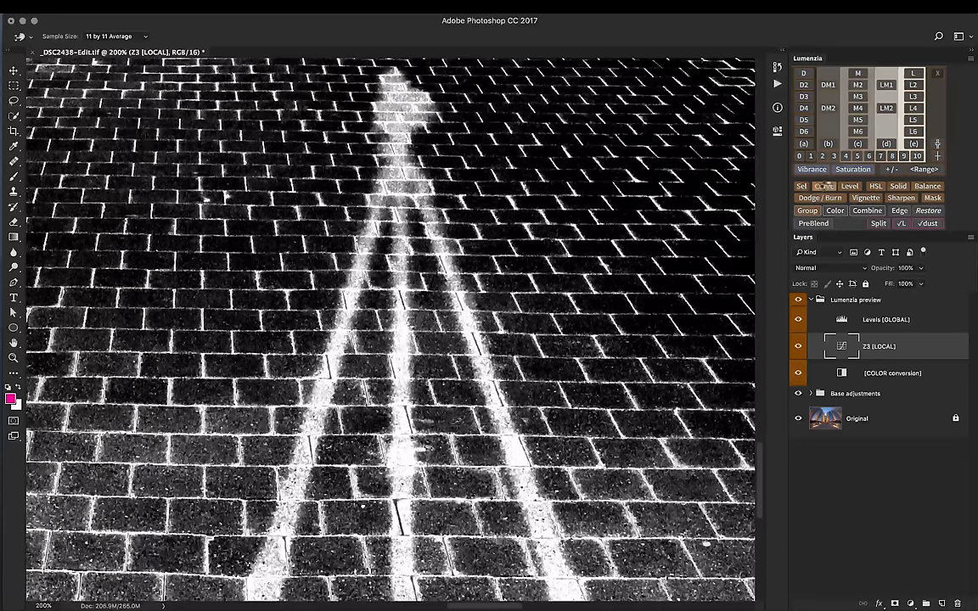
{"action": "left_click", "coordinate": [821, 186]}
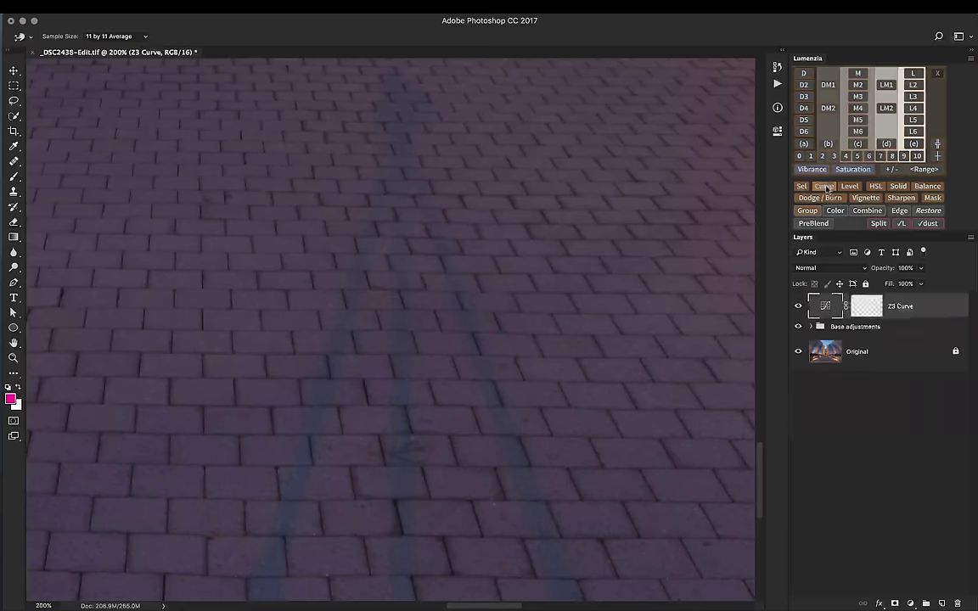
{"action": "left_click", "coordinate": [869, 310], "text": "alt"}
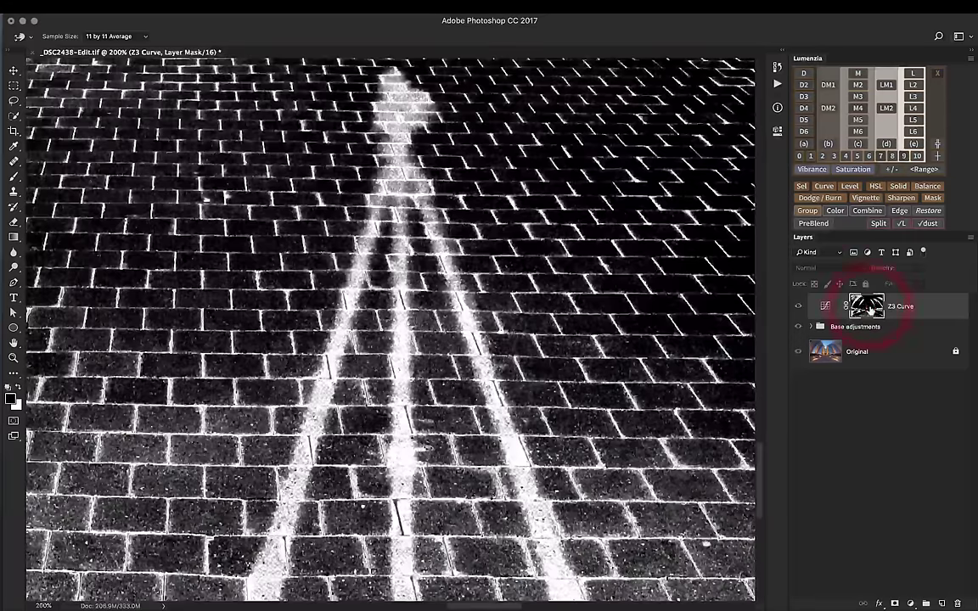
{"action": "left_click", "coordinate": [858, 310], "text": "alt"}
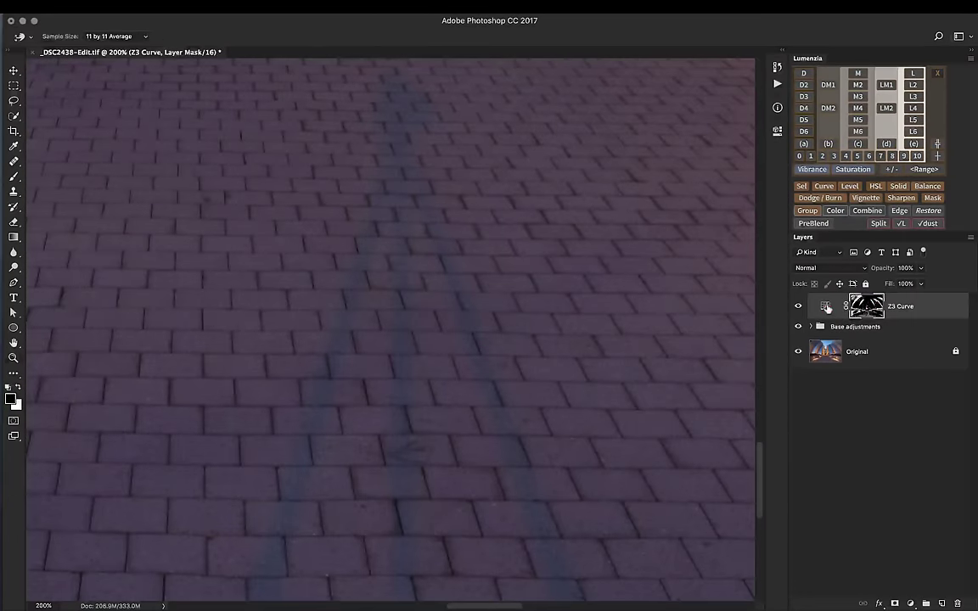
Step: Try pulling the Z3 Curve down to input 112, output 76, and undo the change
{"action": "key", "text": "z"}
{"action": "double_click", "coordinate": [825, 306]}
{"action": "mouse_move", "coordinate": [642, 268]}
{"action": "left_mouse_down"}
{"action": "mouse_move", "coordinate": [646, 290]}
{"action": "mouse_move", "coordinate": [630, 245]}
{"action": "mouse_move", "coordinate": [645, 288]}
{"action": "left_mouse_up"}
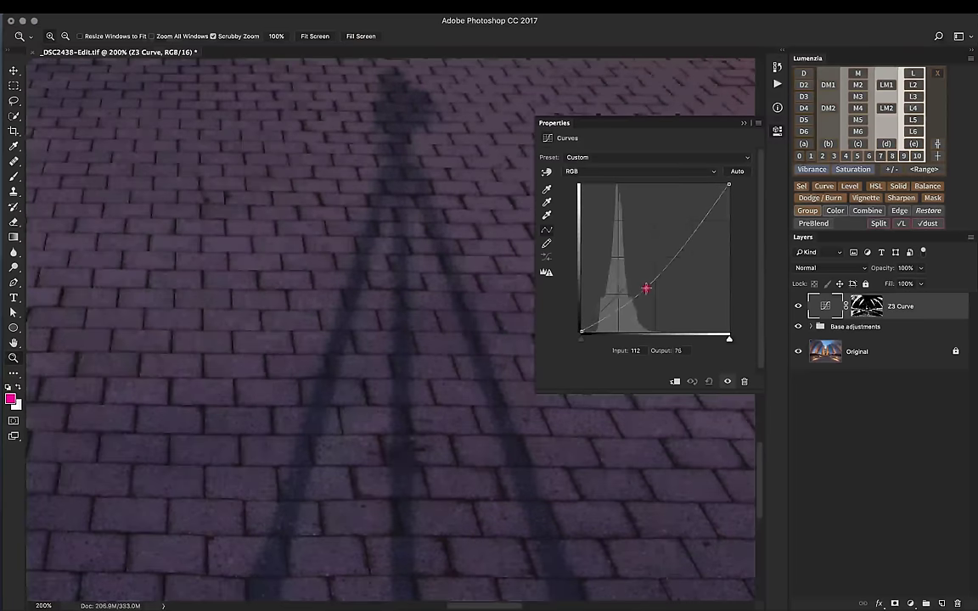
{"action": "left_click", "coordinate": [645, 288]}
{"action": "key", "text": "super+z"}
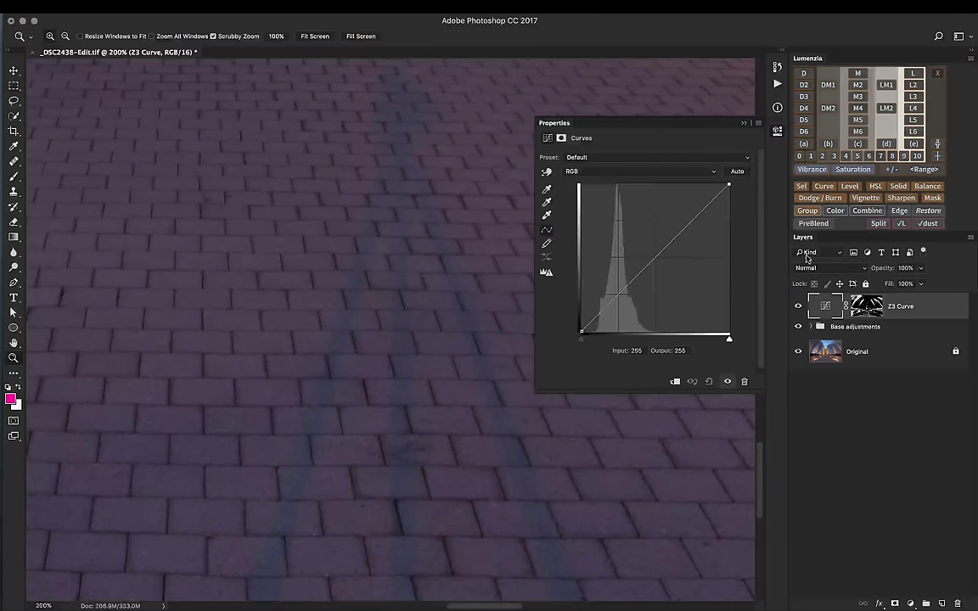
Step: Turn on the Check Luminosity view and place a point on the Z3 Curve by sampling the tripod shadow
{"action": "left_click", "coordinate": [902, 224]}
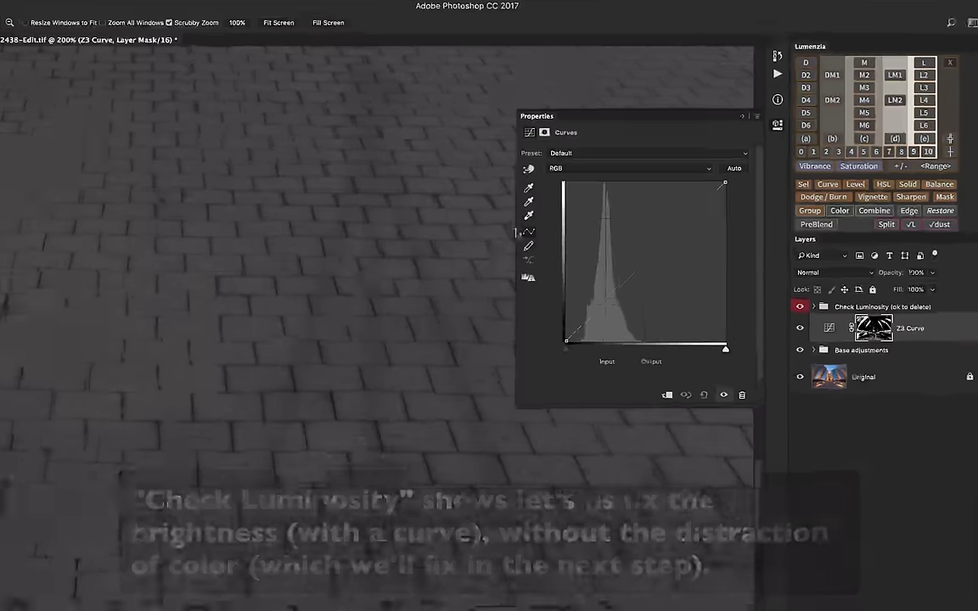
{"action": "left_click", "coordinate": [547, 172]}
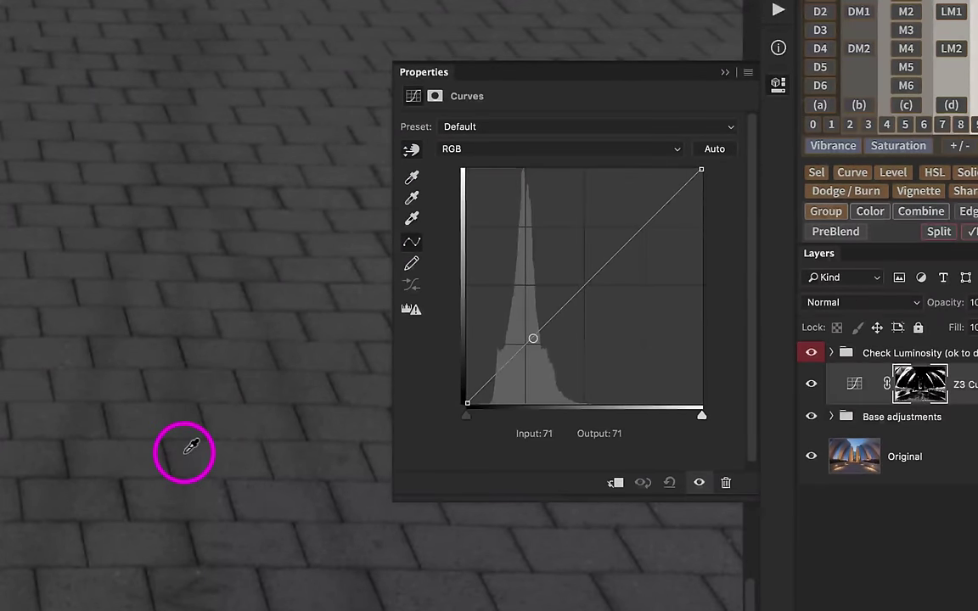
{"action": "left_click", "coordinate": [187, 453]}
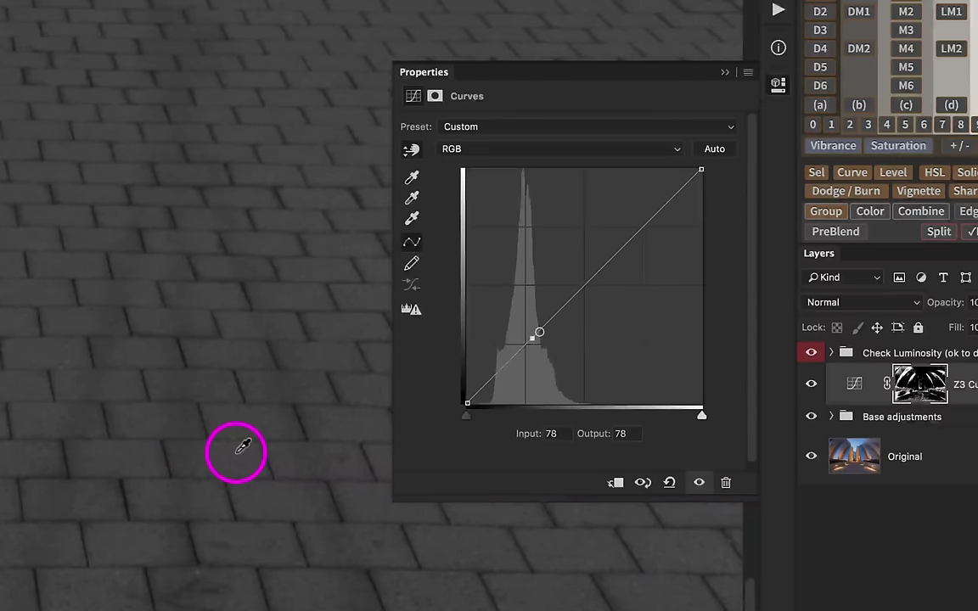
Step: Raise the Z3 Curve point at input 71 to output 78 and close the curve settings
{"action": "left_click", "coordinate": [531, 339]}
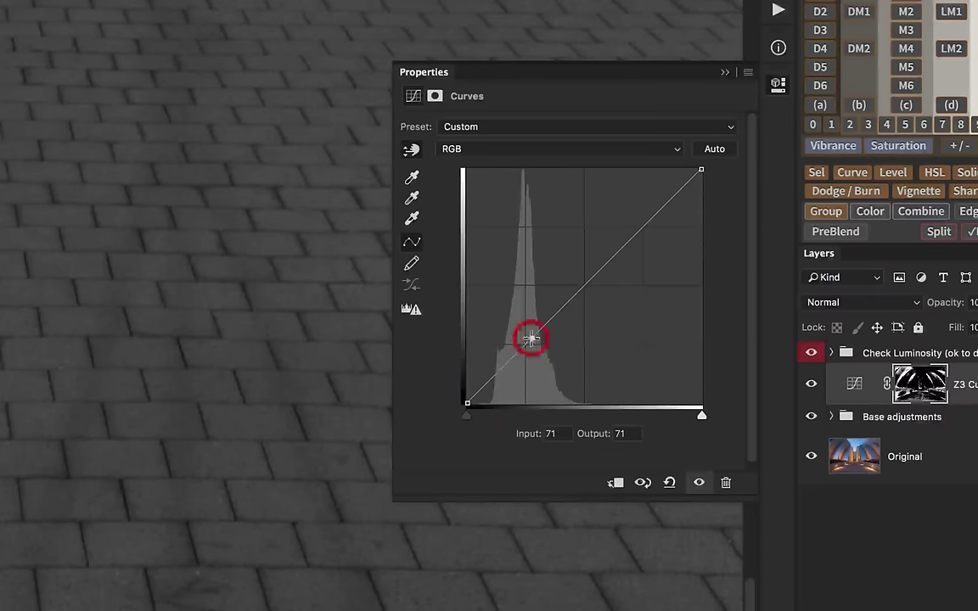
{"action": "key", "text": "Up"}
{"action": "key", "text": "Up"}
{"action": "key", "text": "Up"}
{"action": "key", "text": "Up"}
{"action": "key", "text": "Up"}
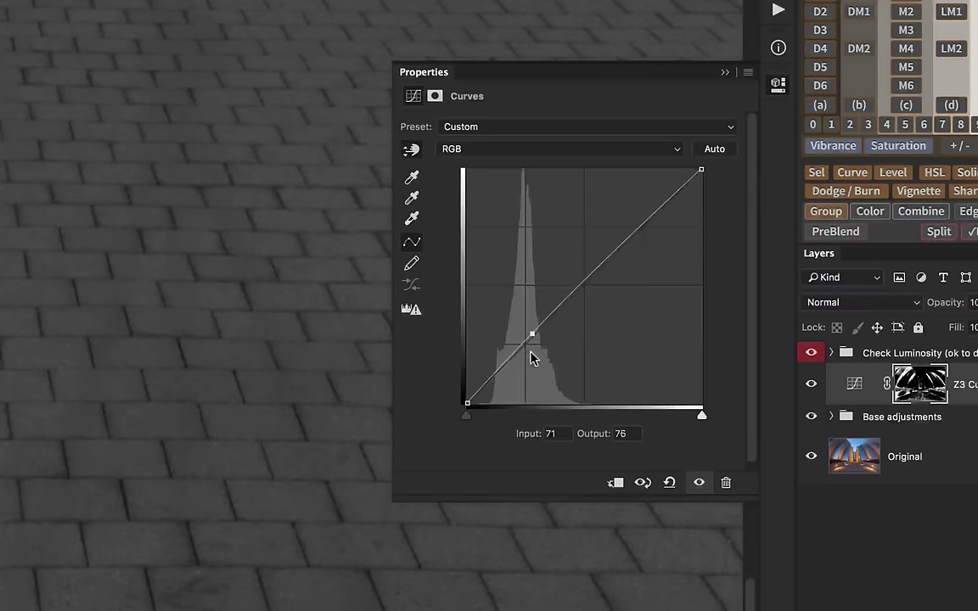
{"action": "key", "text": "Up"}
{"action": "key", "text": "Up"}
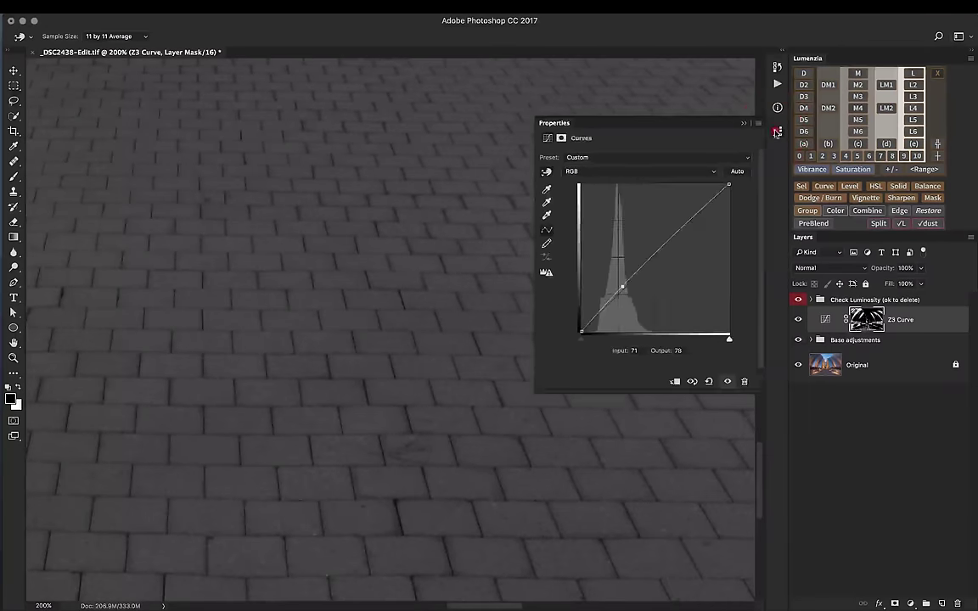
{"action": "left_click", "coordinate": [777, 84]}
Step: Compare the pavement with Z3 Curve hidden and shown, and remove the Check Luminosity group
{"action": "left_click", "coordinate": [798, 321]}
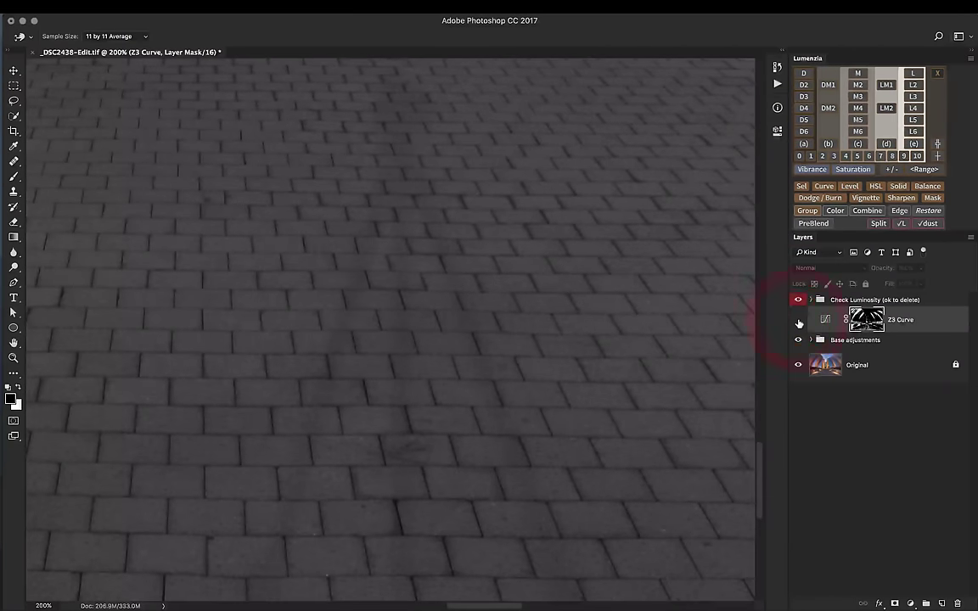
{"action": "left_click", "coordinate": [797, 322]}
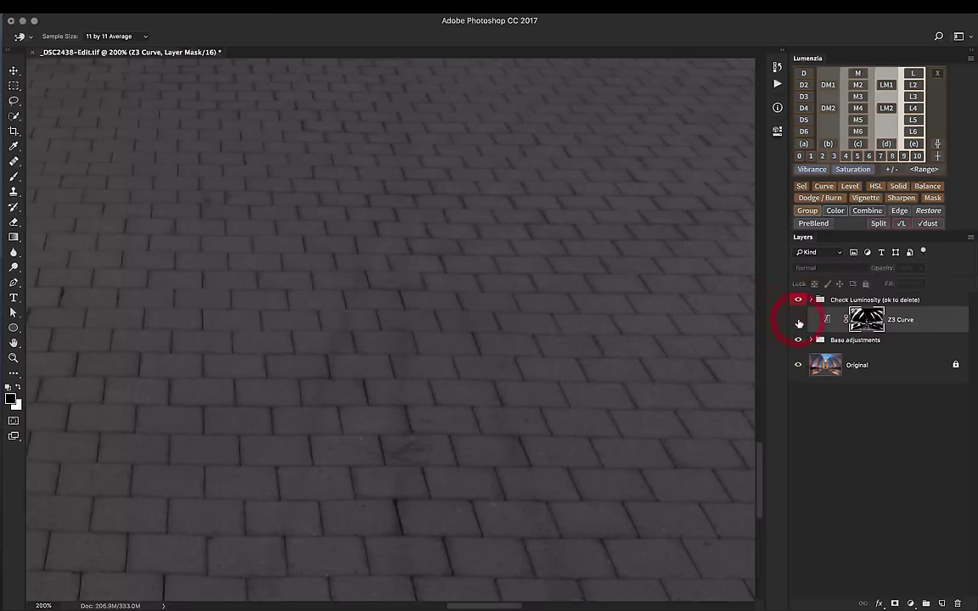
{"action": "left_click", "coordinate": [798, 322]}
{"action": "left_click", "coordinate": [799, 321]}
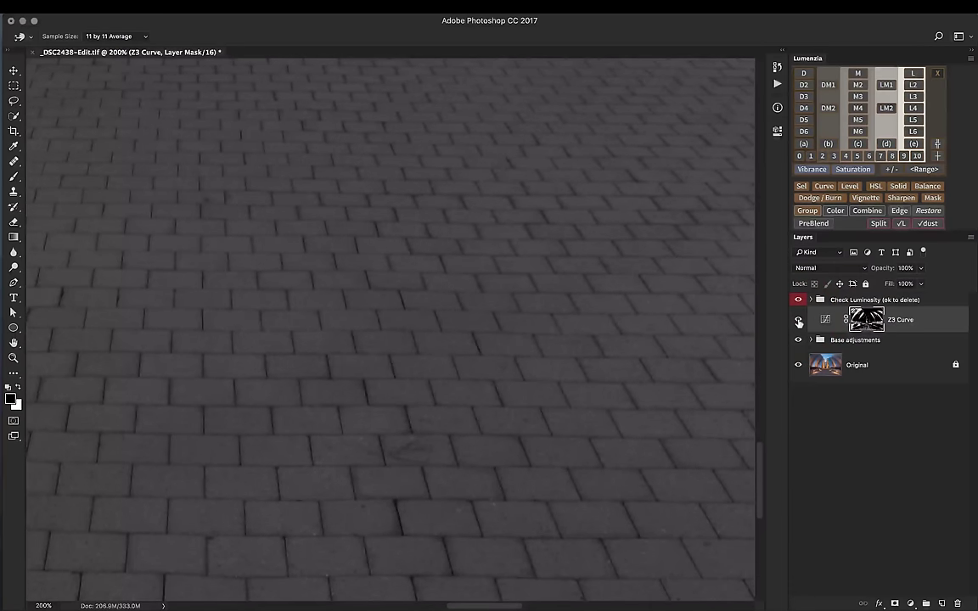
{"action": "left_click", "coordinate": [798, 320]}
{"action": "left_click", "coordinate": [937, 73]}
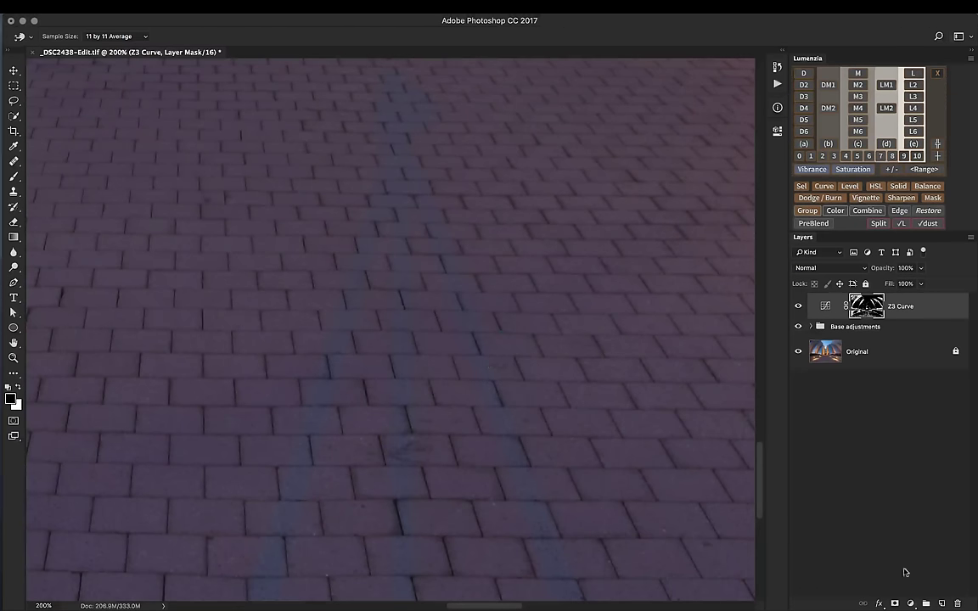
Step: Add a Solid Color fill layer above Z3 Curve and hide it
{"action": "left_click", "coordinate": [910, 604]}
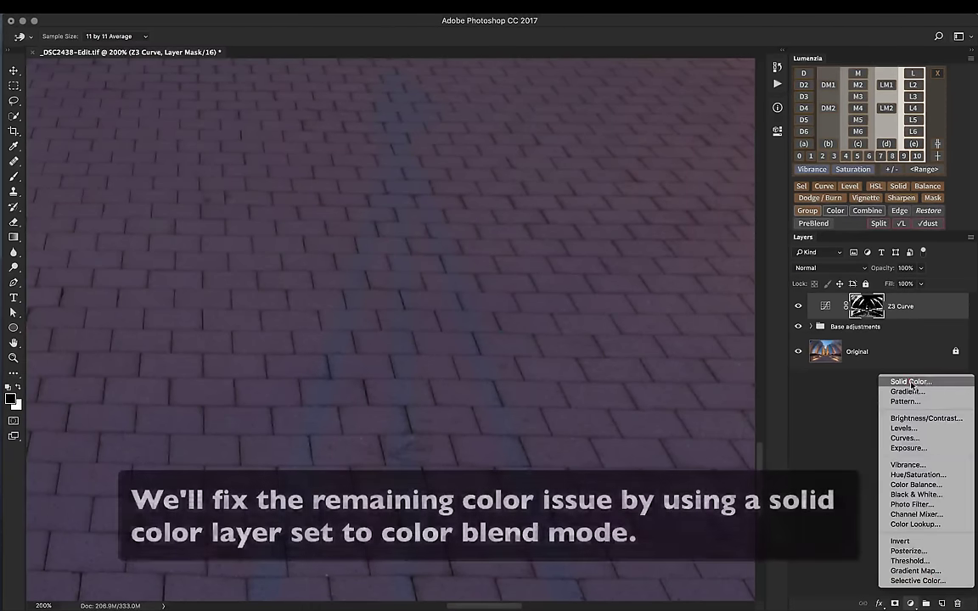
{"action": "left_click", "coordinate": [910, 382]}
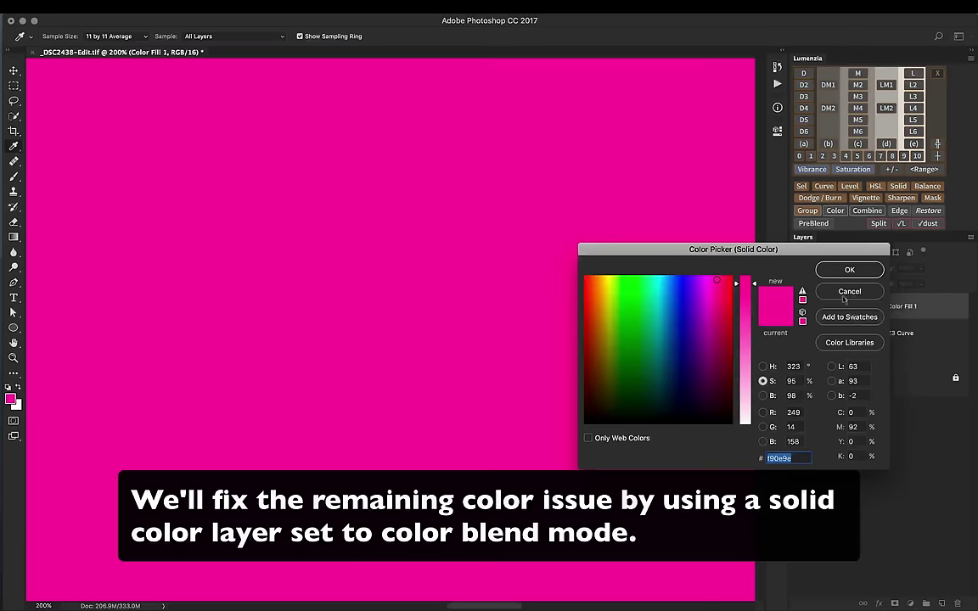
{"action": "left_click", "coordinate": [849, 269]}
{"action": "left_click", "coordinate": [798, 305]}
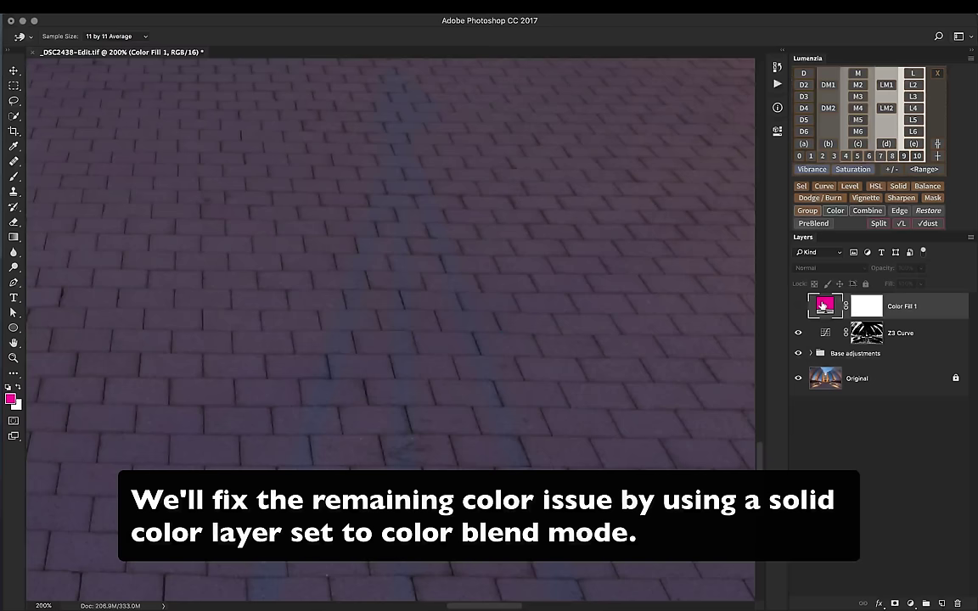
Step: Set the Color Fill 1 color to 544c5c by sampling the bricks beside the tripod shadow
{"action": "double_click", "coordinate": [825, 305]}
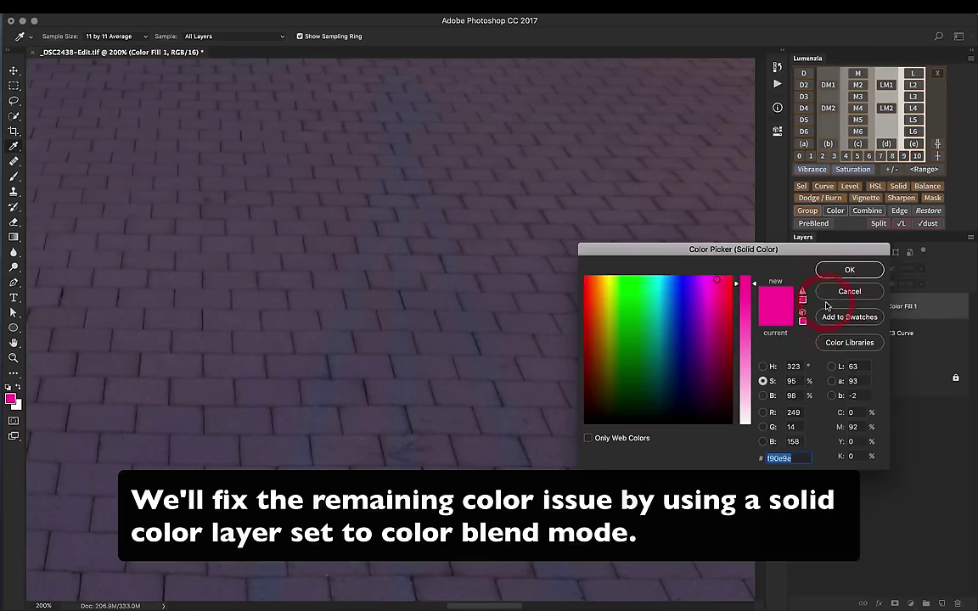
{"action": "left_click", "coordinate": [494, 300]}
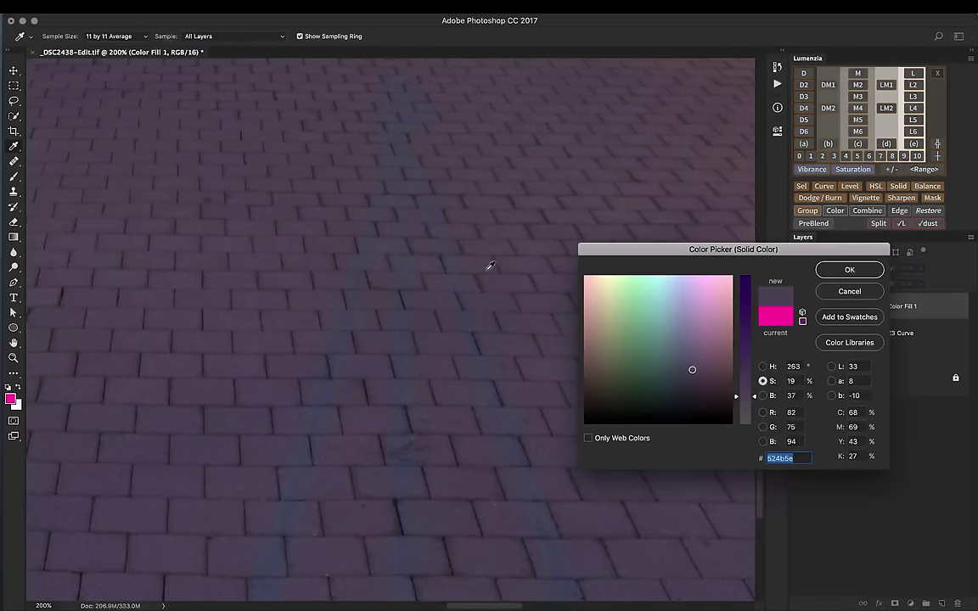
{"action": "left_click", "coordinate": [485, 272]}
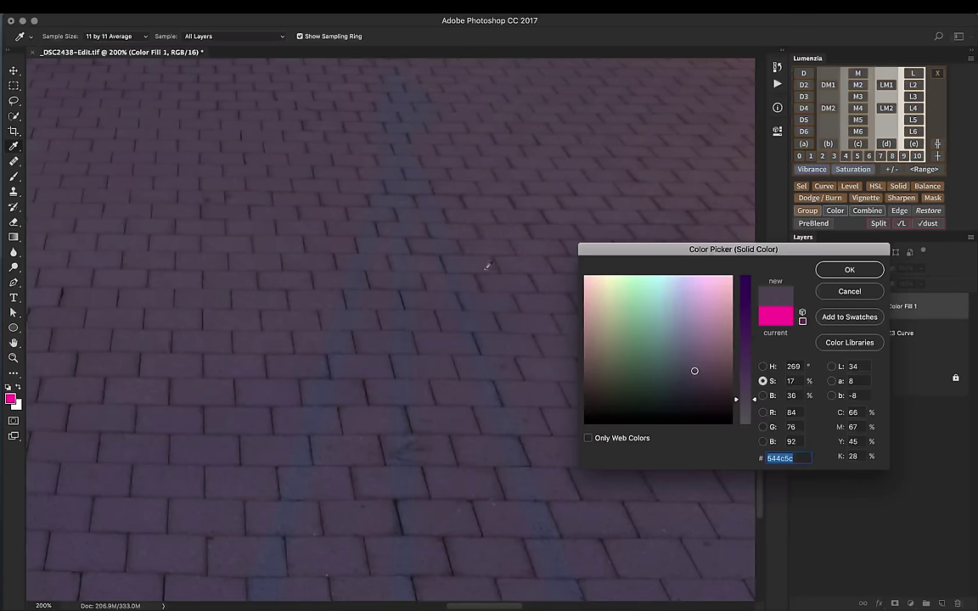
{"action": "left_click", "coordinate": [825, 270]}
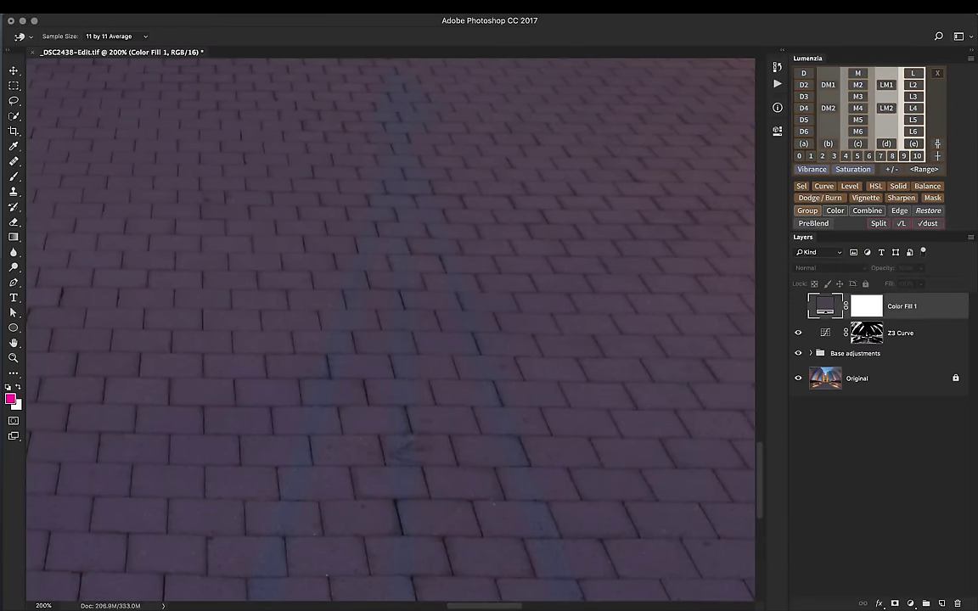
Step: Show the Color Fill 1 layer again and invert its mask to black
{"action": "left_click", "coordinate": [799, 307]}
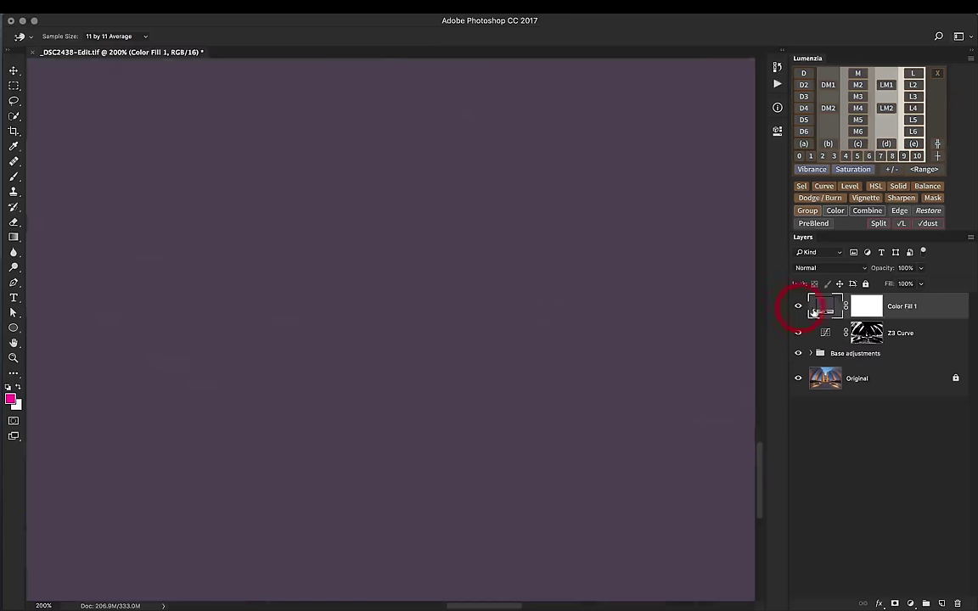
{"action": "left_click", "coordinate": [866, 307]}
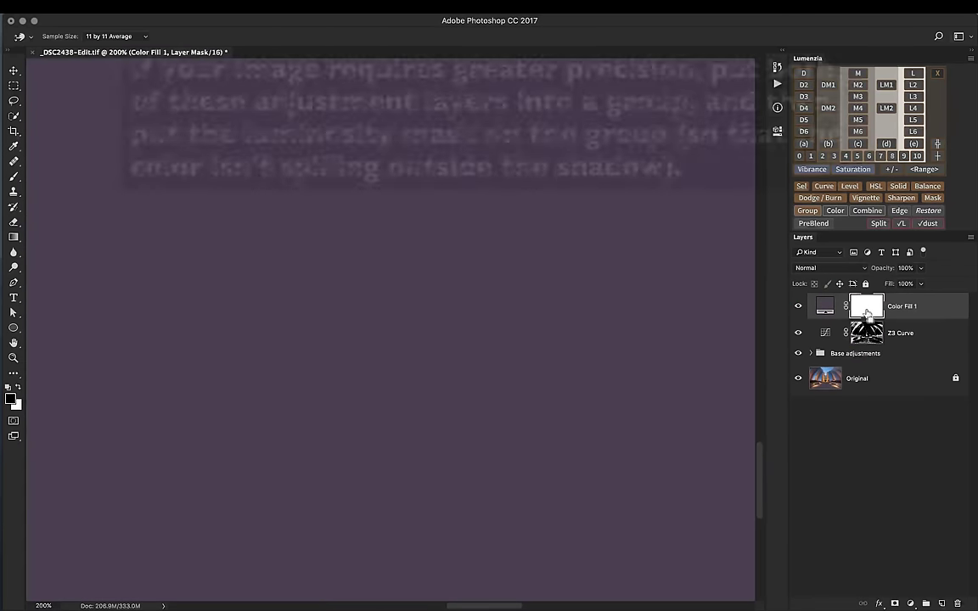
{"action": "key", "text": "super+i"}
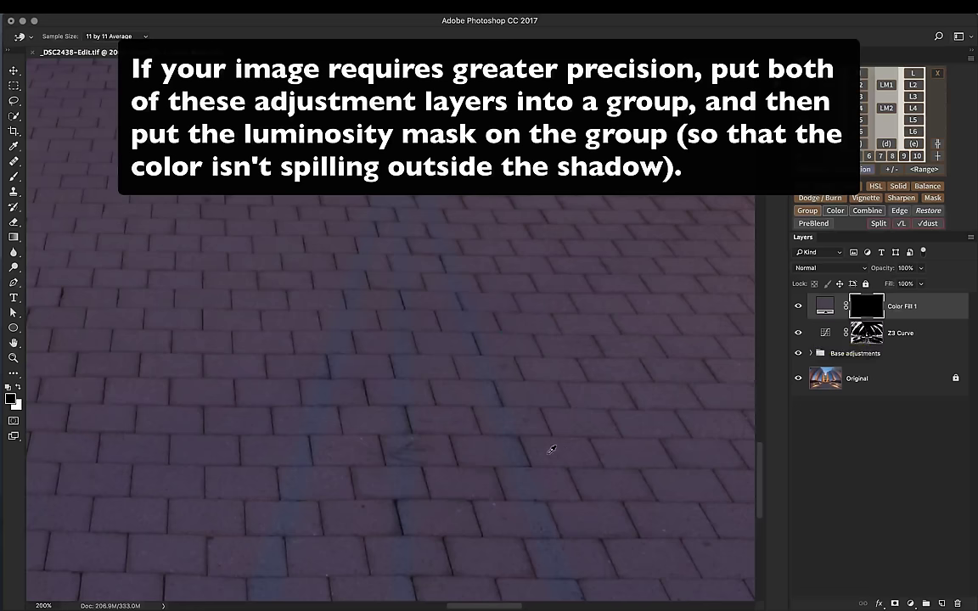
Step: Paint white over the tripod shadow on the Color Fill 1 mask with a size 200 brush at 9% flow
{"action": "key", "text": "b"}
{"action": "key", "text": "bracketright"}
{"action": "key", "text": "bracketright"}
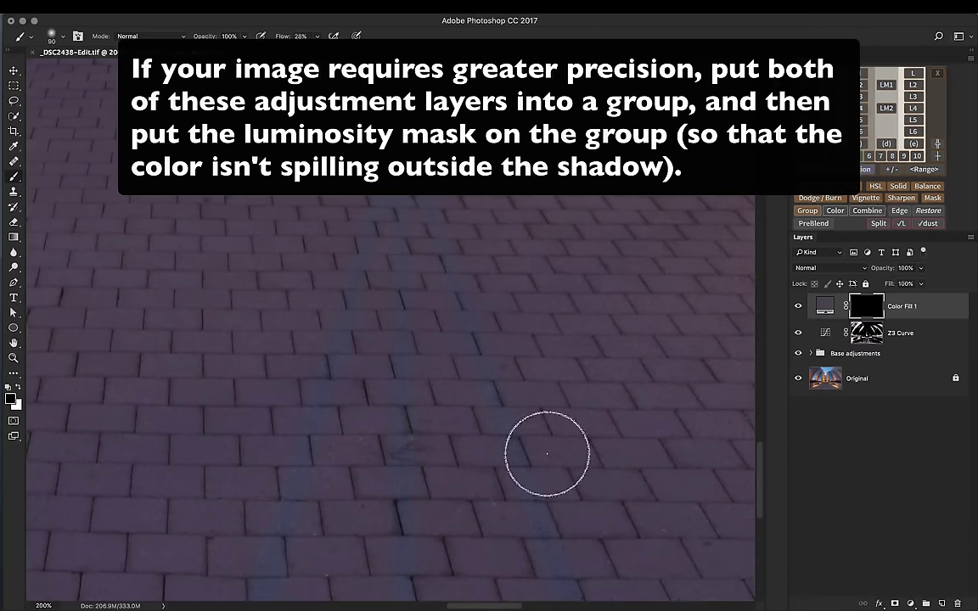
{"action": "key", "text": "x"}
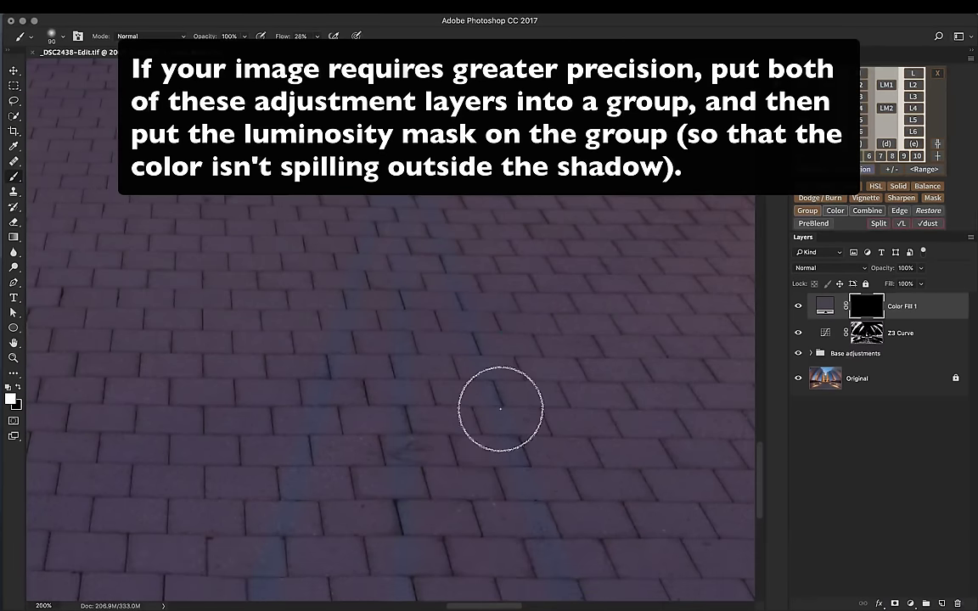
{"action": "key", "text": "bracketright"}
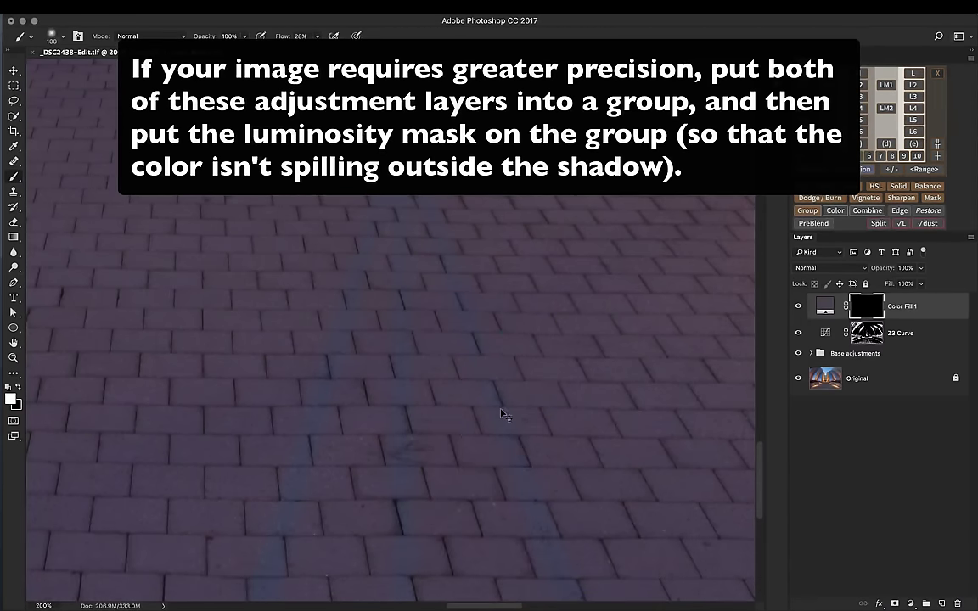
{"action": "key", "text": "super+minus"}
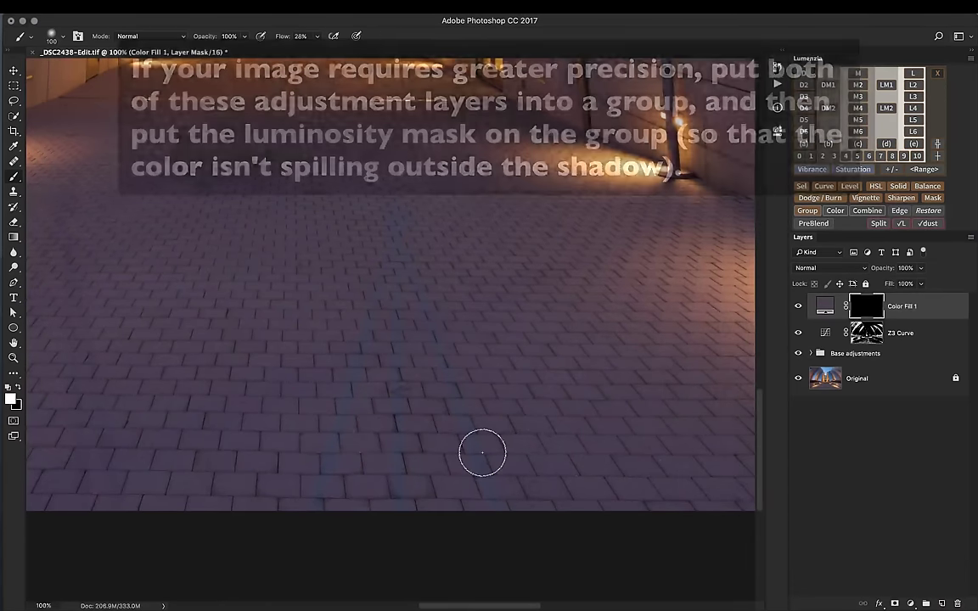
{"action": "key", "text": "bracketright"}
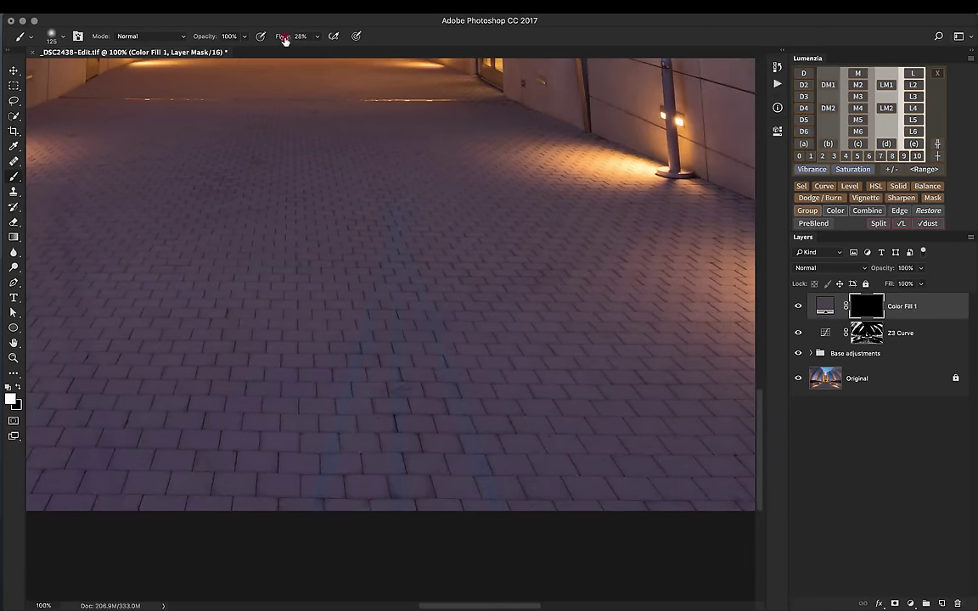
{"action": "left_click_drag", "start_coordinate": [273, 41], "coordinate": [276, 40]}
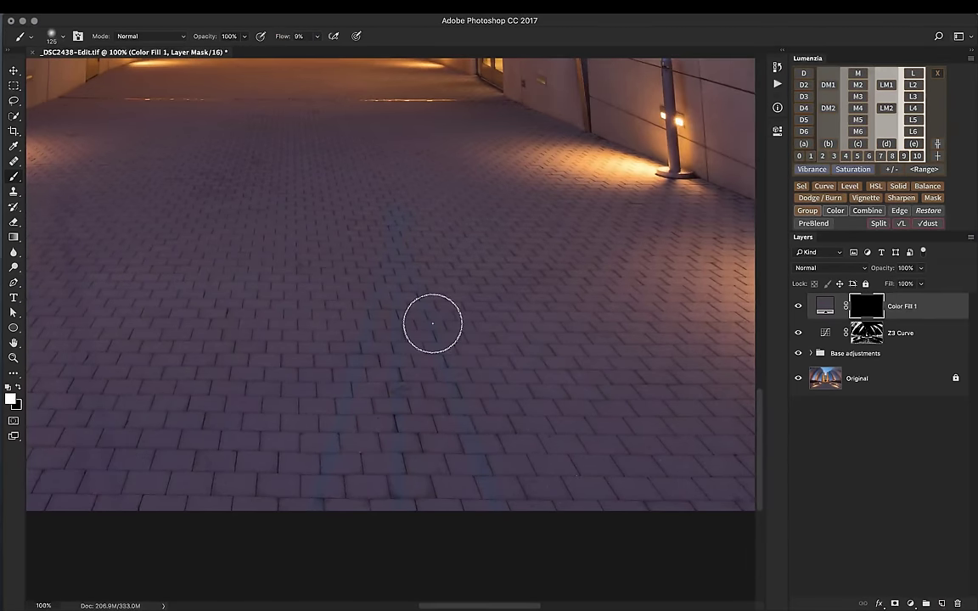
{"action": "key", "text": "bracketright"}
{"action": "key", "text": "bracketright"}
{"action": "key", "text": "bracketright"}
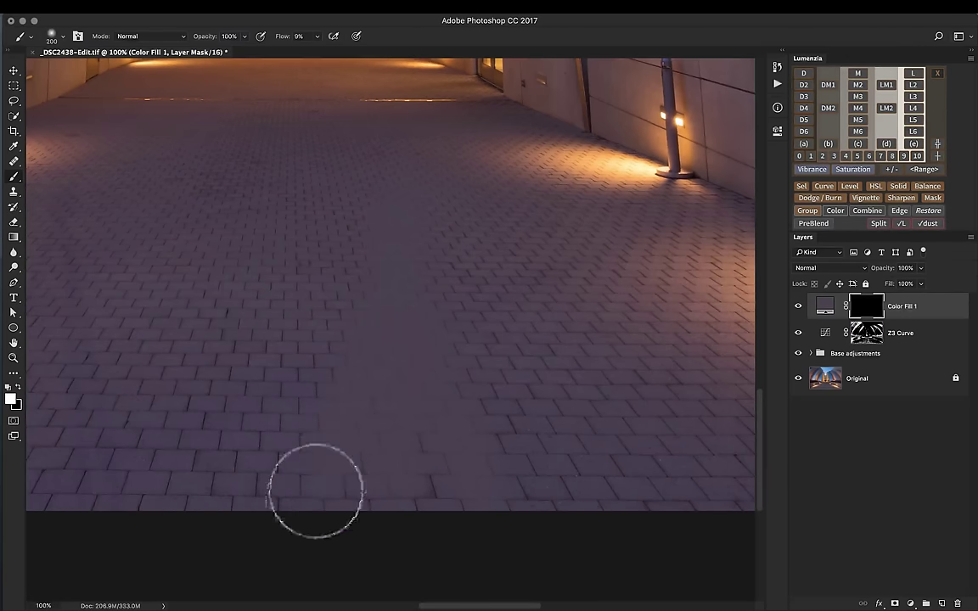
{"action": "mouse_move", "coordinate": [357, 378]}
{"action": "left_mouse_down"}
{"action": "mouse_move", "coordinate": [395, 523]}
{"action": "mouse_move", "coordinate": [375, 494]}
{"action": "mouse_move", "coordinate": [418, 391]}
{"action": "mouse_move", "coordinate": [416, 414]}
{"action": "mouse_move", "coordinate": [429, 392]}
{"action": "mouse_move", "coordinate": [434, 399]}
{"action": "mouse_move", "coordinate": [446, 354]}
{"action": "mouse_move", "coordinate": [459, 415]}
{"action": "mouse_move", "coordinate": [442, 324]}
{"action": "mouse_move", "coordinate": [414, 283]}
{"action": "mouse_move", "coordinate": [422, 291]}
{"action": "mouse_move", "coordinate": [401, 224]}
{"action": "mouse_move", "coordinate": [408, 289]}
{"action": "mouse_move", "coordinate": [436, 371]}
{"action": "mouse_move", "coordinate": [442, 442]}
{"action": "mouse_move", "coordinate": [478, 509]}
{"action": "mouse_move", "coordinate": [491, 484]}
{"action": "left_mouse_up"}
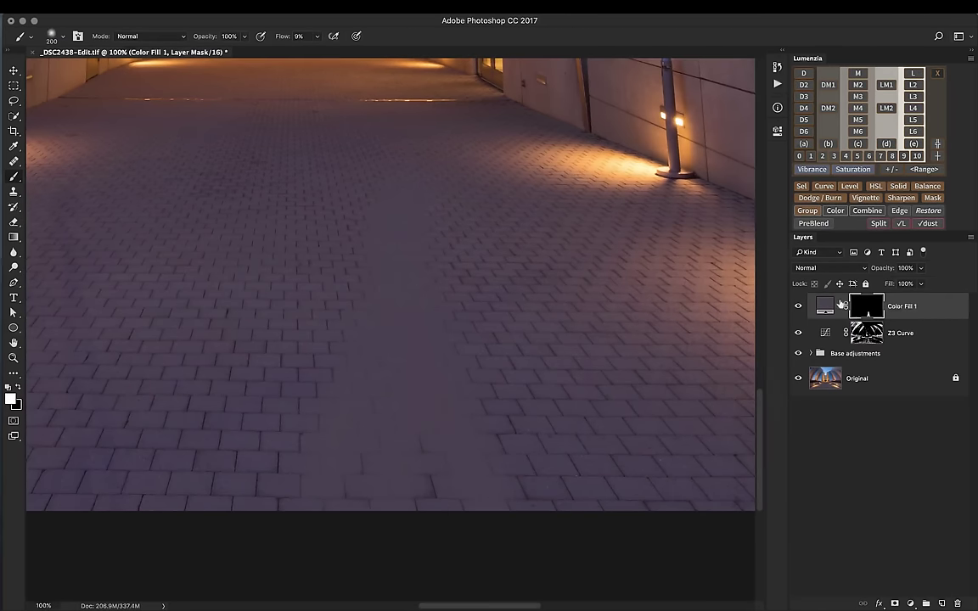
Step: Set the Color Fill 1 layer's blend mode to Color
{"action": "left_click", "coordinate": [819, 270]}
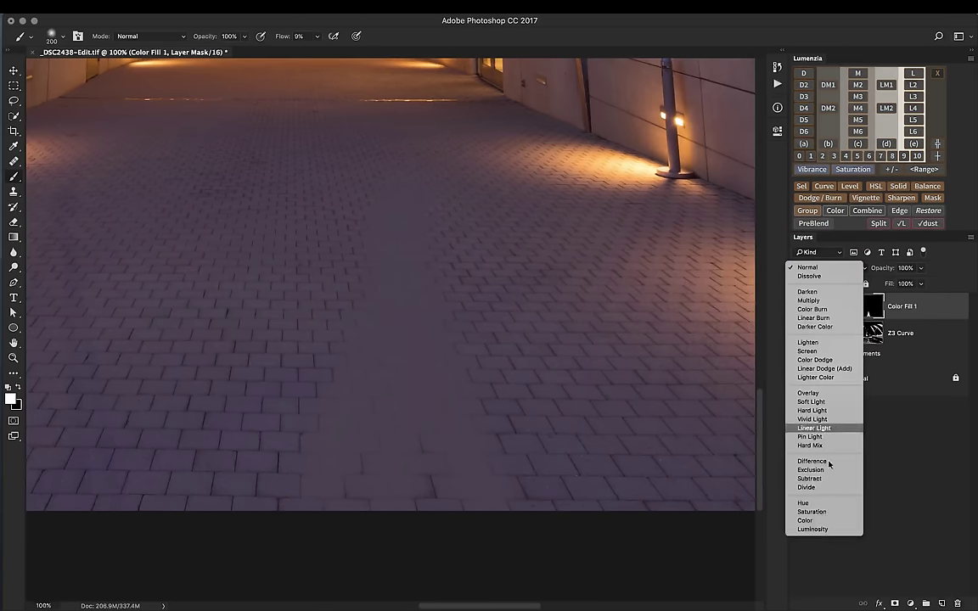
{"action": "left_click", "coordinate": [815, 520]}
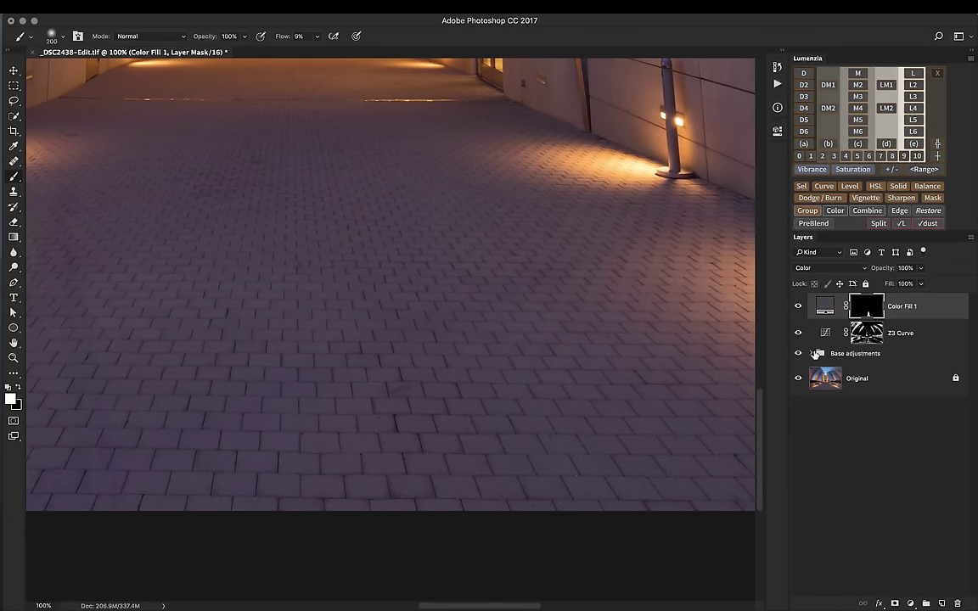
{"action": "key", "text": "super+0"}
Step: Examine the Z3 Curve layer mask across the whole image, then return to the normal view
{"action": "left_click", "coordinate": [865, 332], "text": "alt"}
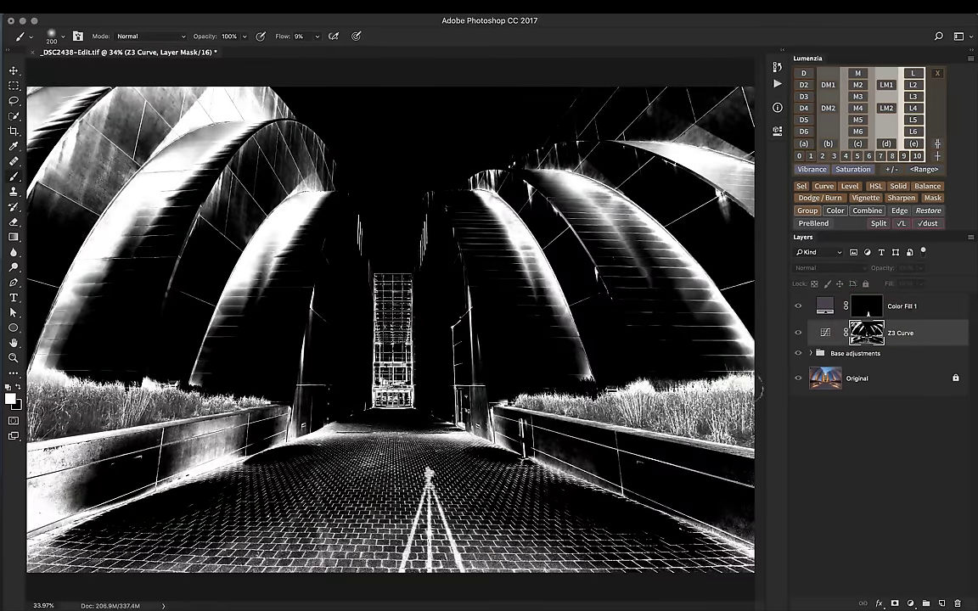
{"action": "left_click", "coordinate": [799, 333]}
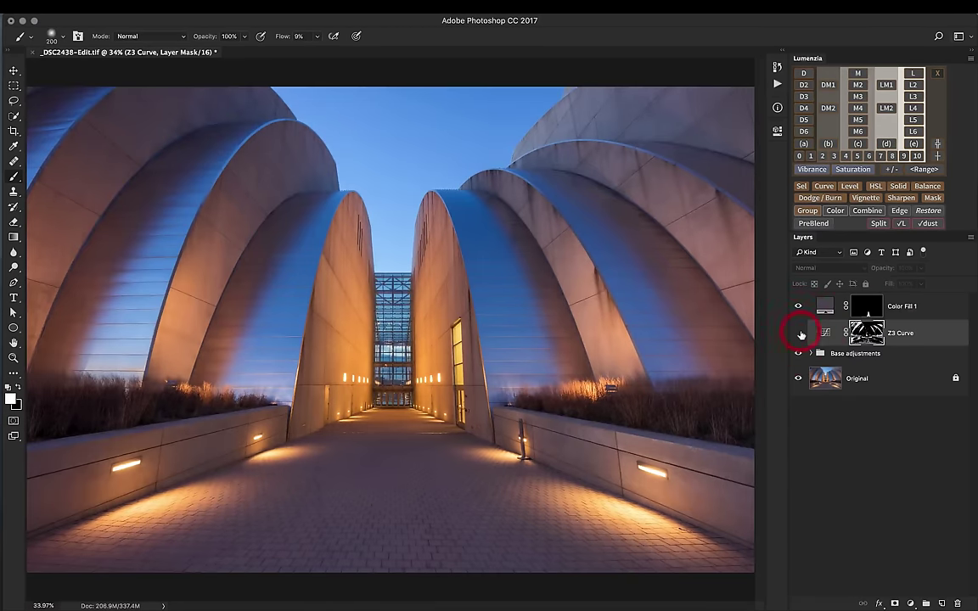
{"action": "left_click", "coordinate": [799, 334]}
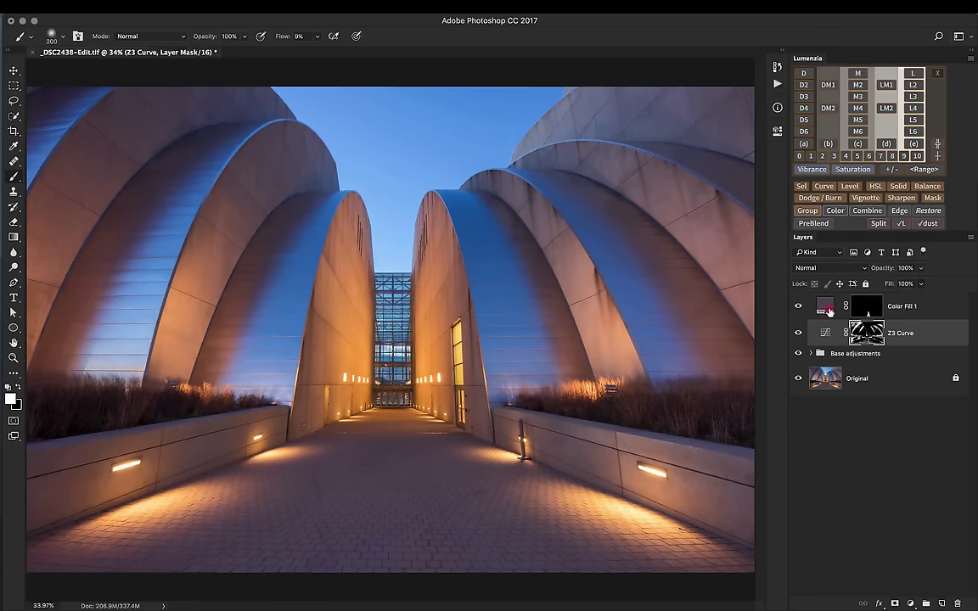
Step: Group the Color Fill 1 and Z3 Curve layers under a black group mask
{"action": "left_click", "coordinate": [829, 310]}
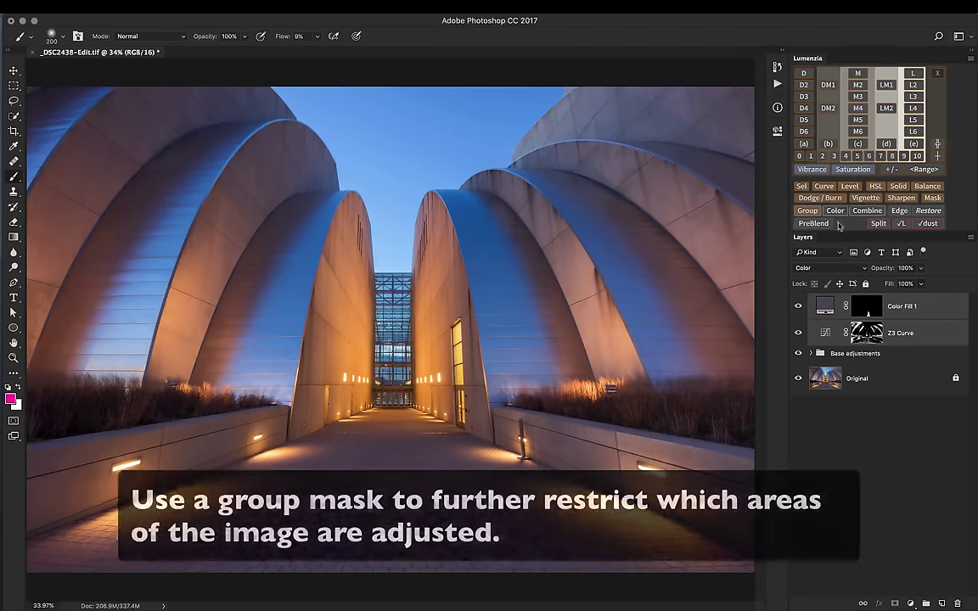
{"action": "left_click", "coordinate": [809, 211]}
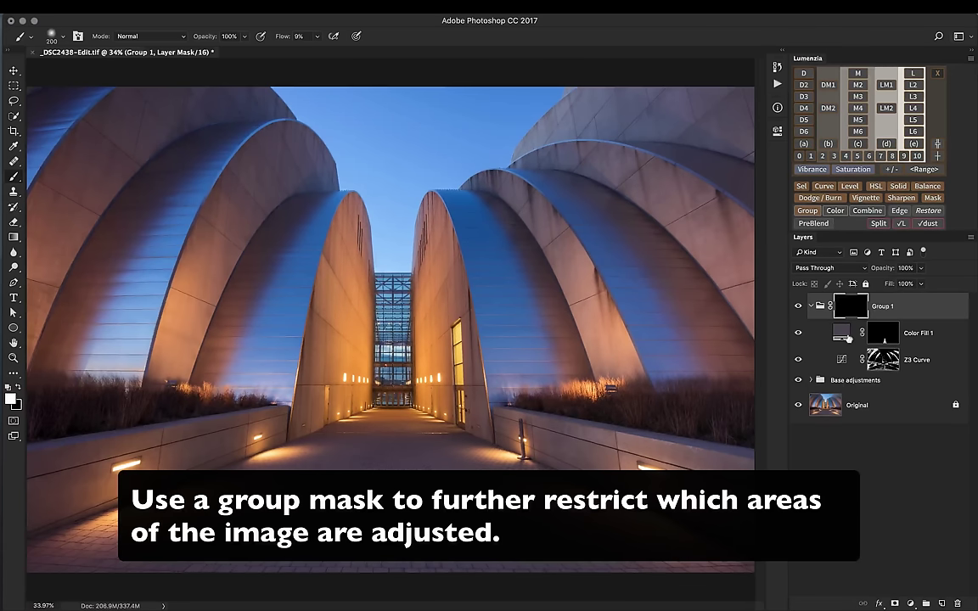
{"action": "left_click", "coordinate": [797, 307]}
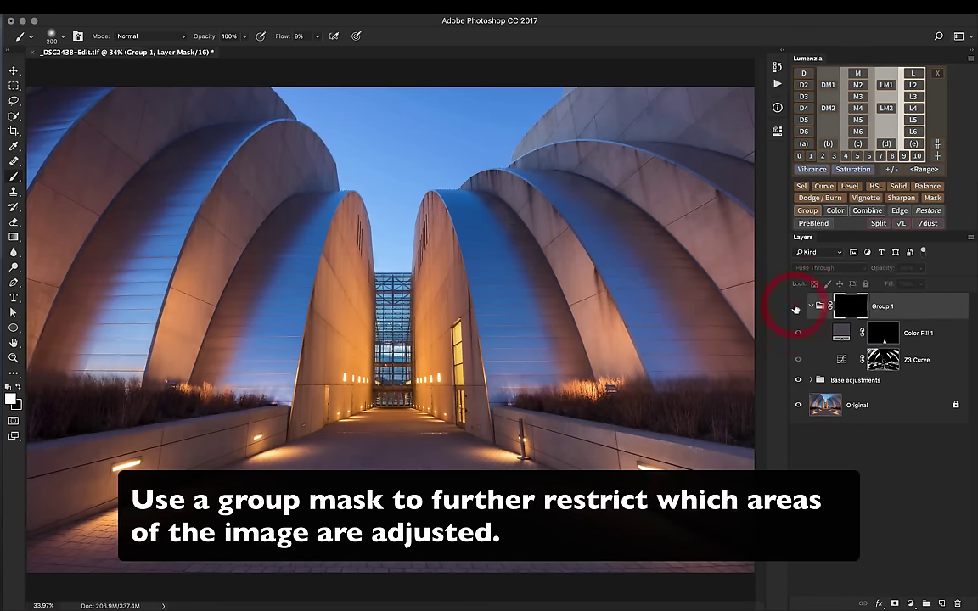
Step: Paint white over the tripod shadow on the Group 1 mask with a size 250 brush at 9% flow
{"action": "left_click", "coordinate": [849, 311]}
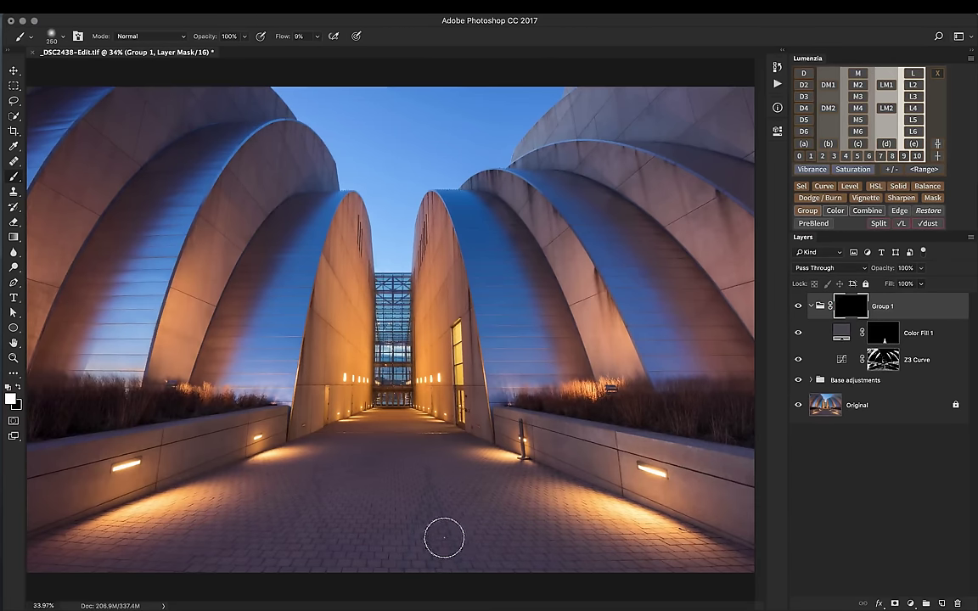
{"action": "key", "text": "bracketright"}
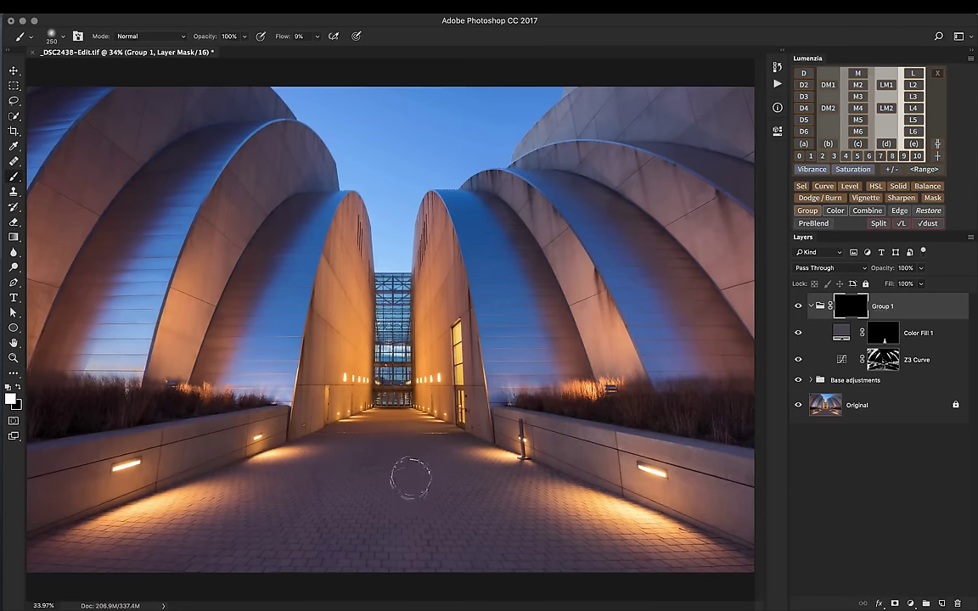
Step: Compare the pavement at 100% with Group 1 hidden and shown, and inspect the Z3 Curve mask around the tripod shadow
{"action": "key", "text": "super+equal"}
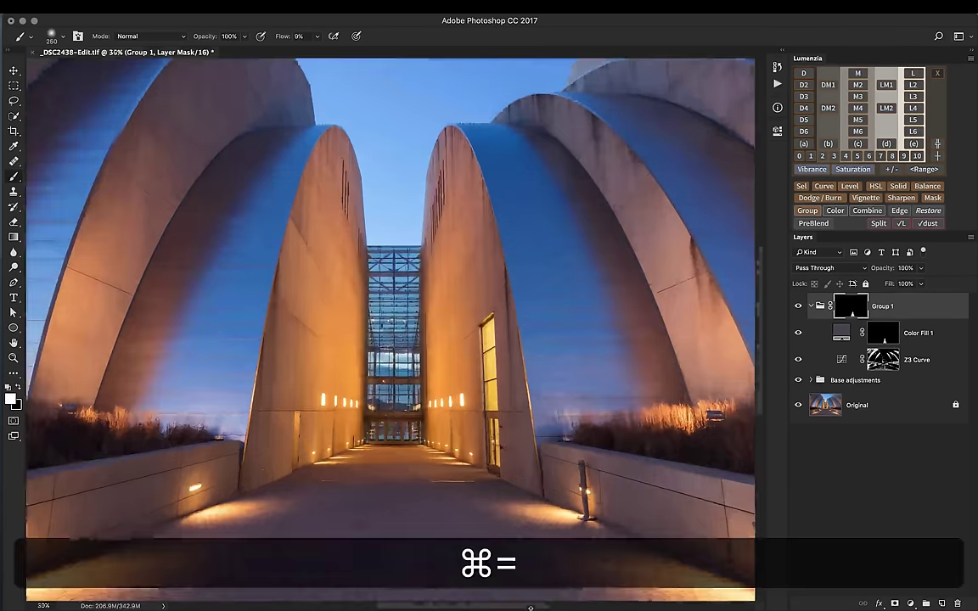
{"action": "key", "text": "super+equal"}
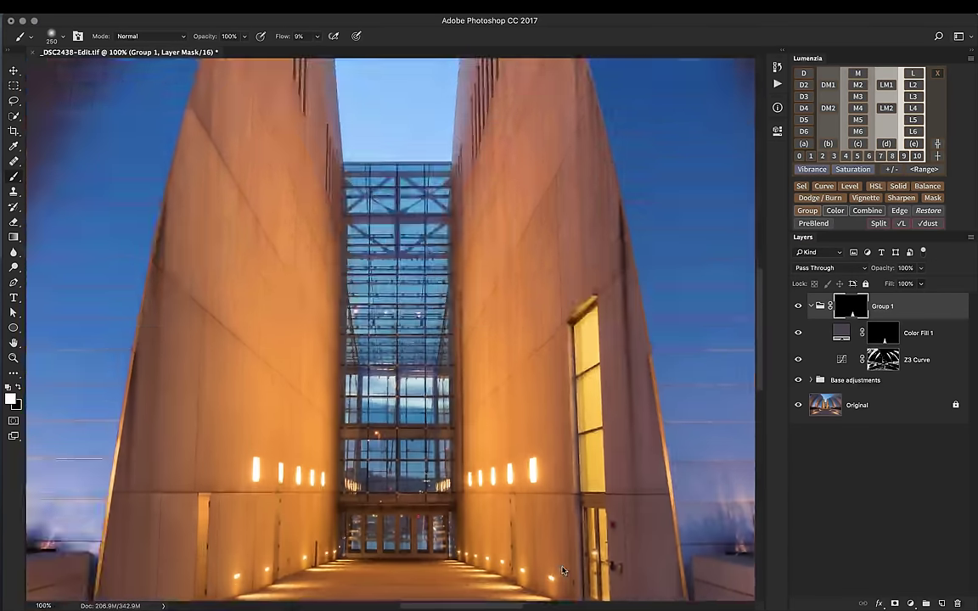
{"action": "scroll", "coordinate": [562, 566], "scroll_direction": "down", "scroll_amount": 10}
{"action": "scroll", "coordinate": [562, 566], "scroll_direction": "up", "scroll_amount": 3}
{"action": "scroll", "coordinate": [561, 566], "scroll_direction": "right", "scroll_amount": 5}
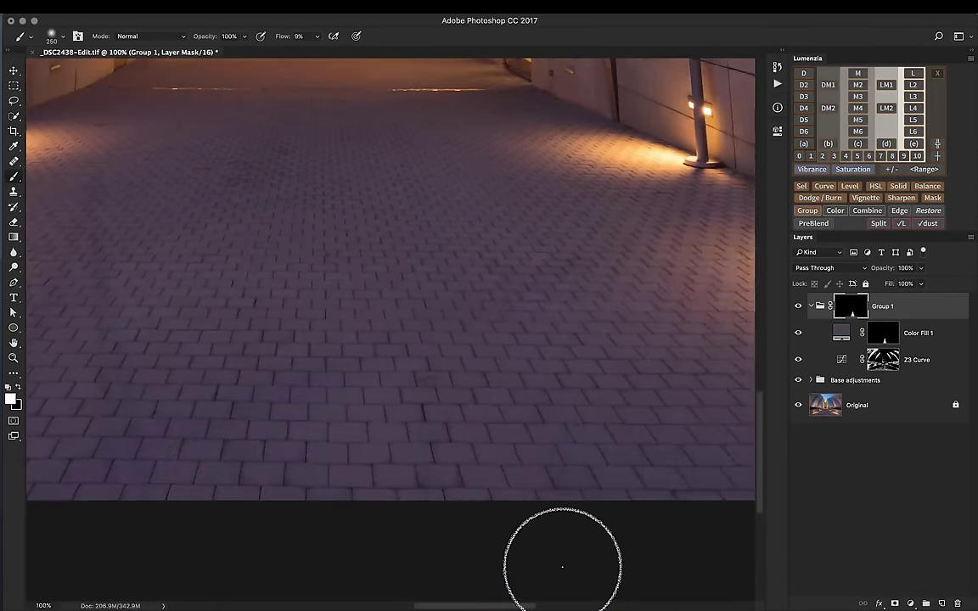
{"action": "left_click", "coordinate": [798, 307]}
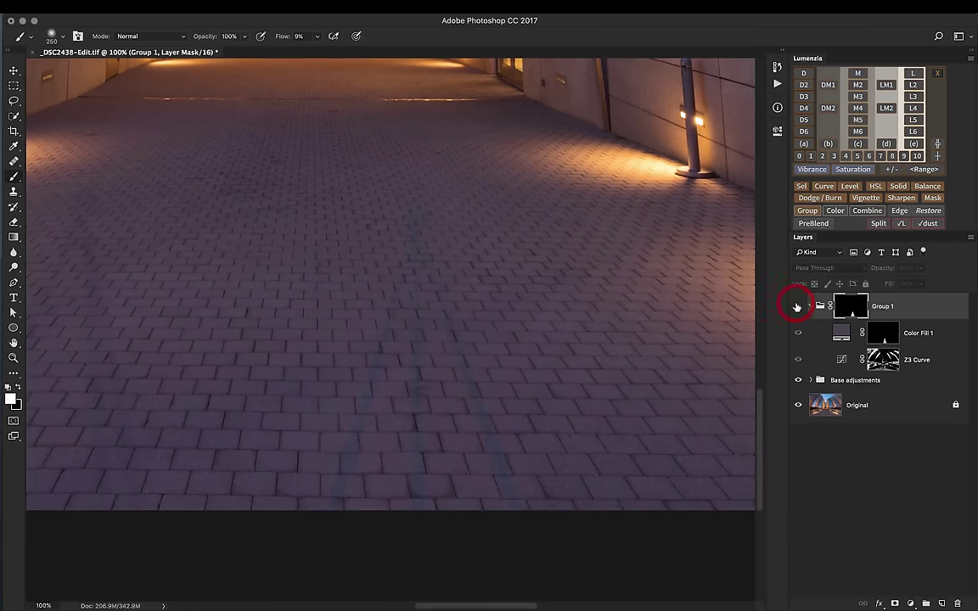
{"action": "left_click", "coordinate": [798, 306]}
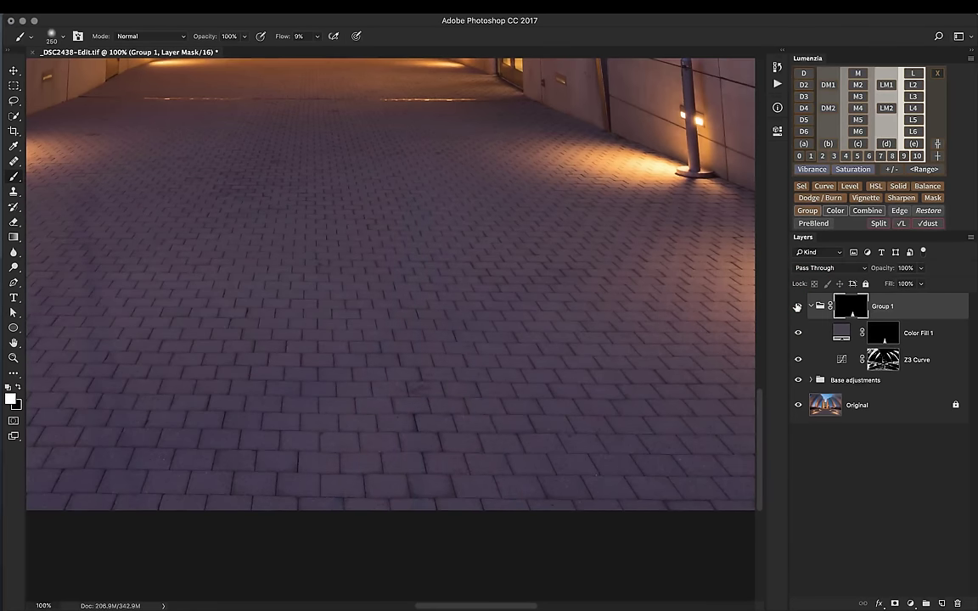
{"action": "left_click", "coordinate": [797, 306]}
{"action": "left_click", "coordinate": [797, 306]}
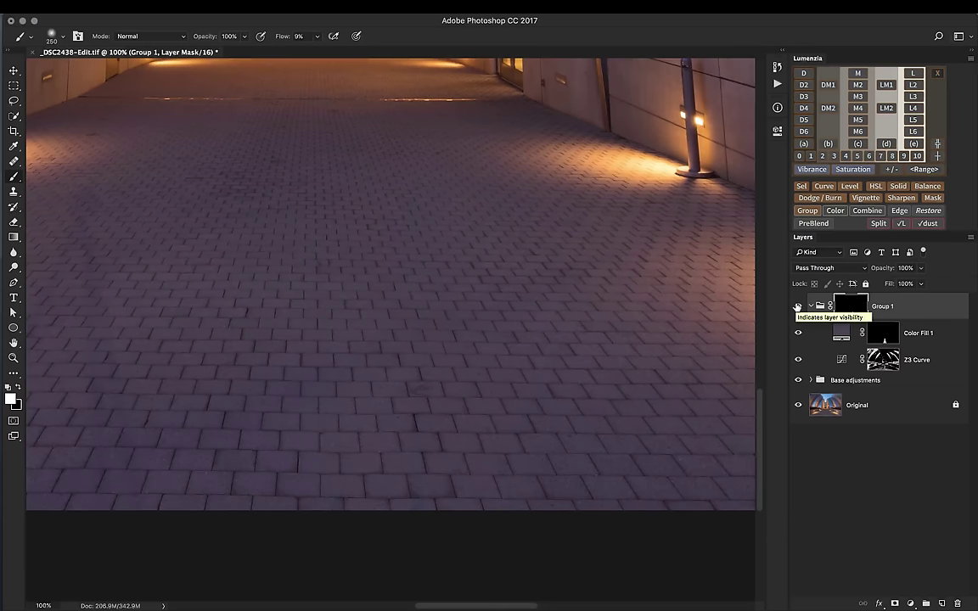
{"action": "left_click", "coordinate": [797, 306]}
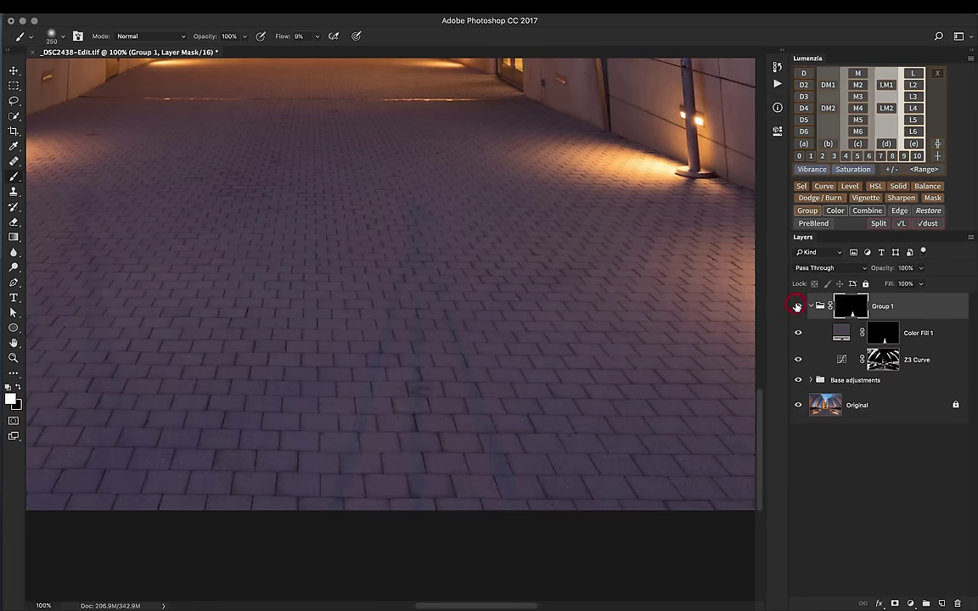
{"action": "left_click", "coordinate": [797, 307]}
{"action": "left_click", "coordinate": [883, 359], "text": "alt"}
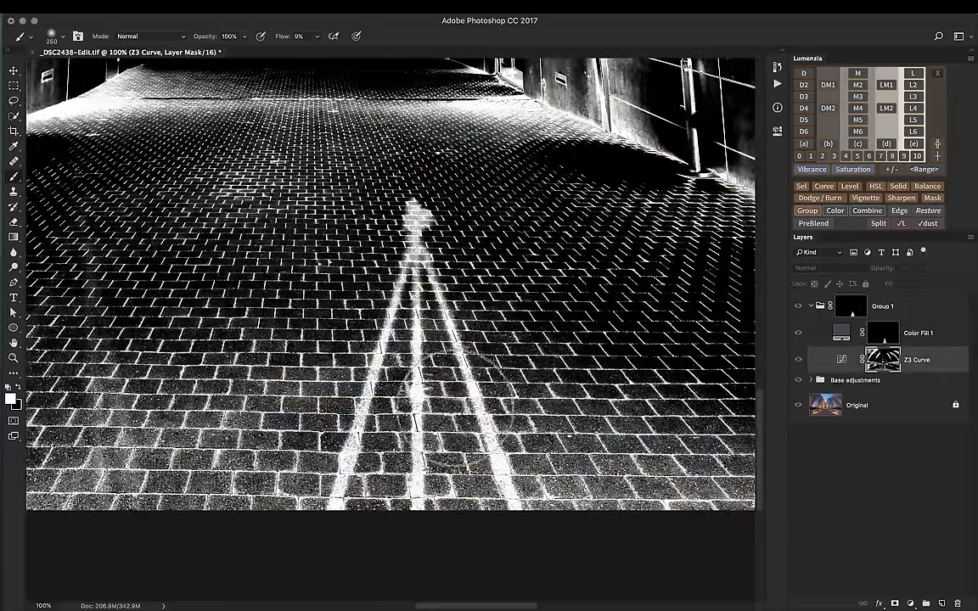
{"action": "left_click", "coordinate": [883, 359], "text": "alt"}
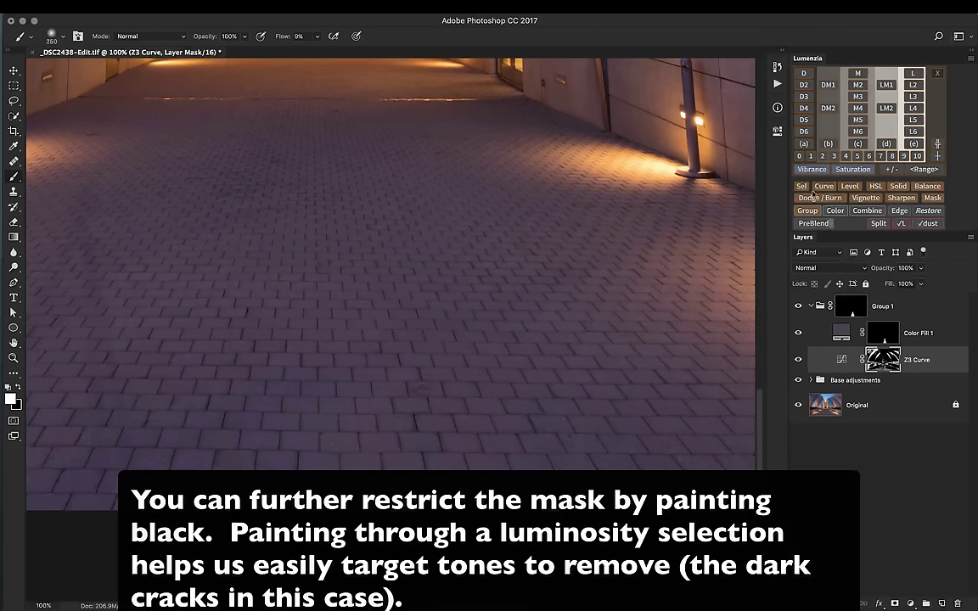
Step: Preview the zone 0 and zone 1 luminosity masks and keep the zone 0 preview for the dark brick cracks
{"action": "left_click", "coordinate": [801, 158]}
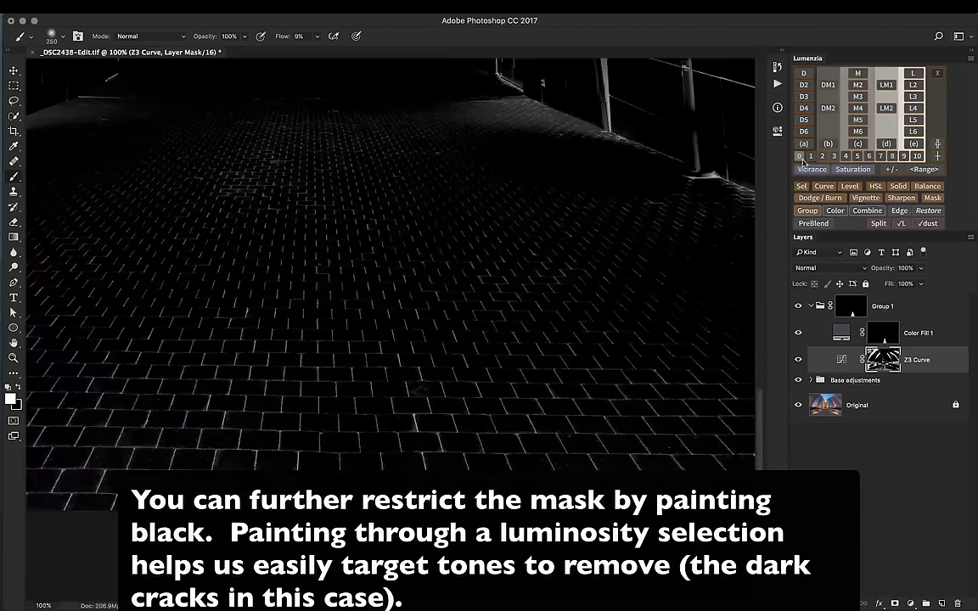
{"action": "left_click", "coordinate": [811, 157]}
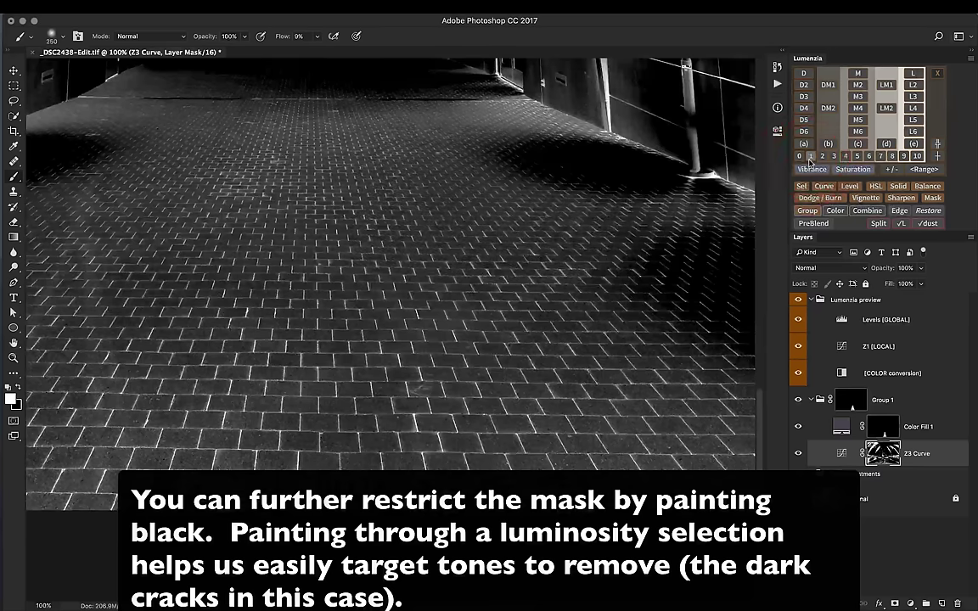
{"action": "left_click", "coordinate": [798, 156]}
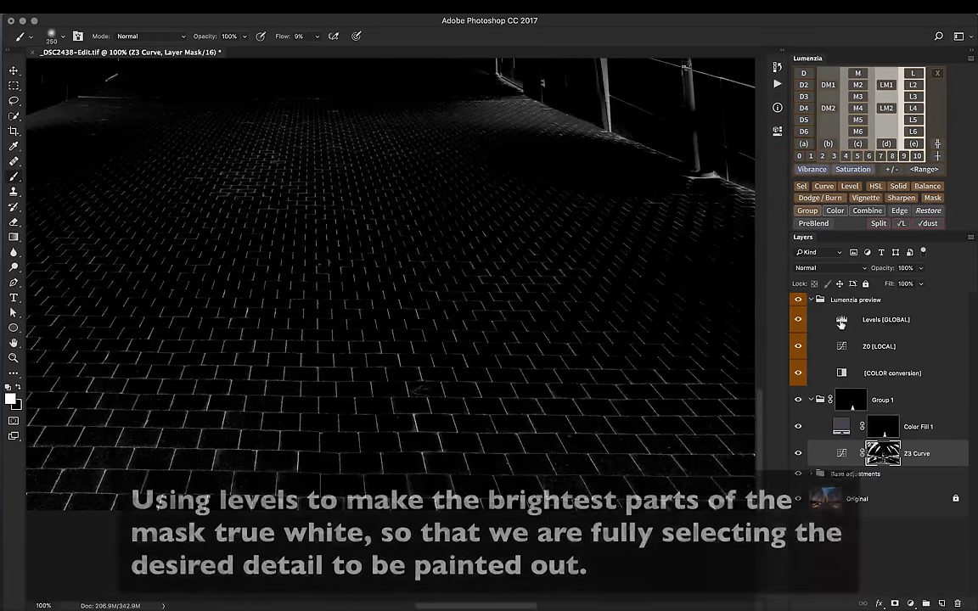
Step: Set the white input level of the zone 0 preview's Levels [GLOBAL] layer to 120 and load the preview as a selection
{"action": "left_click", "coordinate": [840, 320]}
{"action": "double_click", "coordinate": [840, 320]}
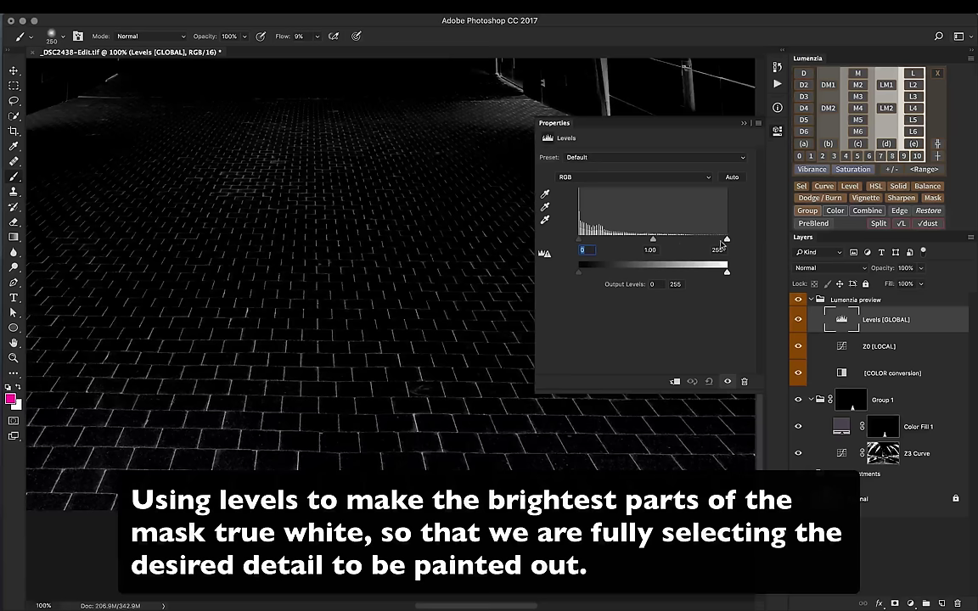
{"action": "left_click_drag", "start_coordinate": [726, 244], "coordinate": [650, 237]}
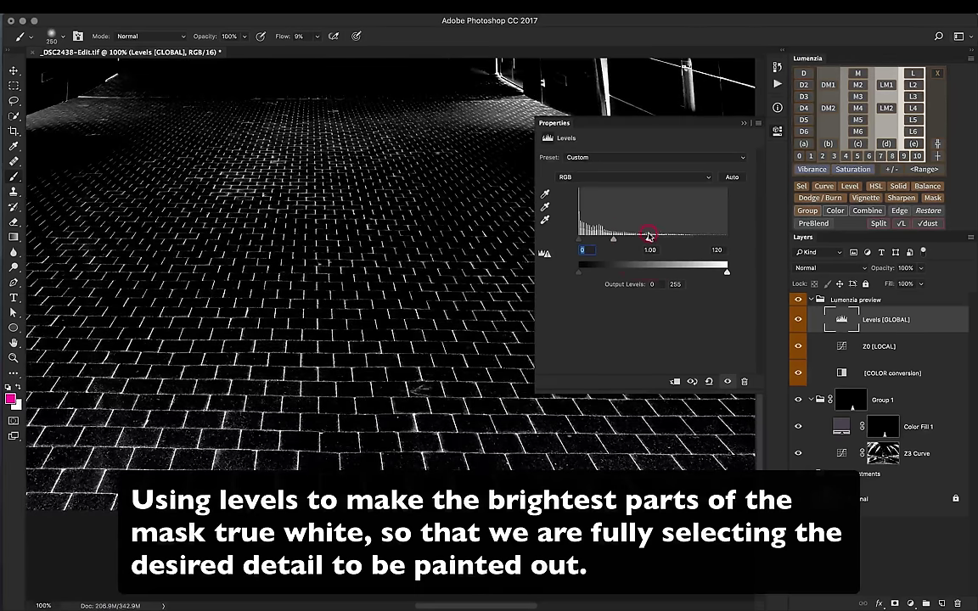
{"action": "left_click", "coordinate": [776, 132]}
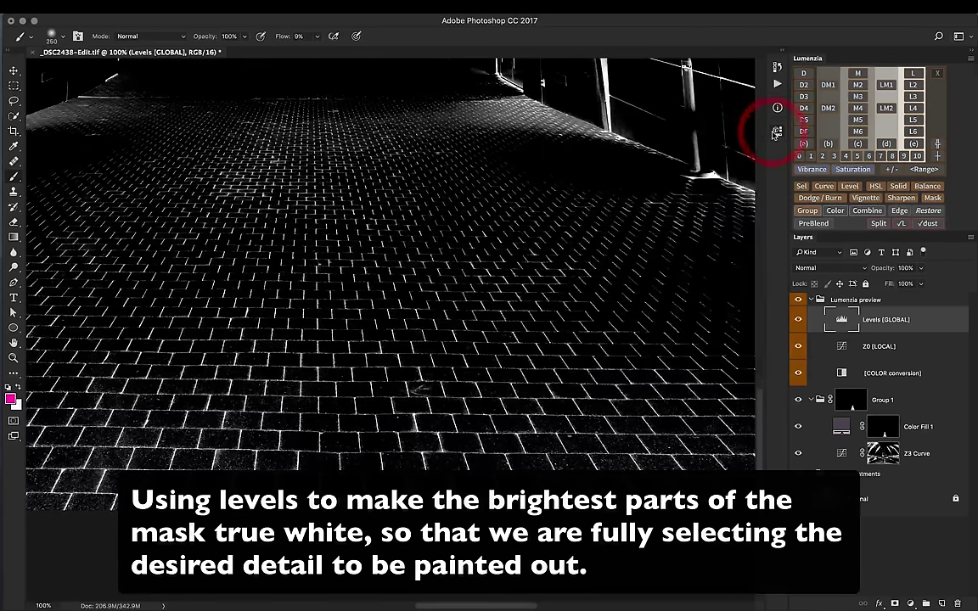
{"action": "left_click", "coordinate": [800, 187]}
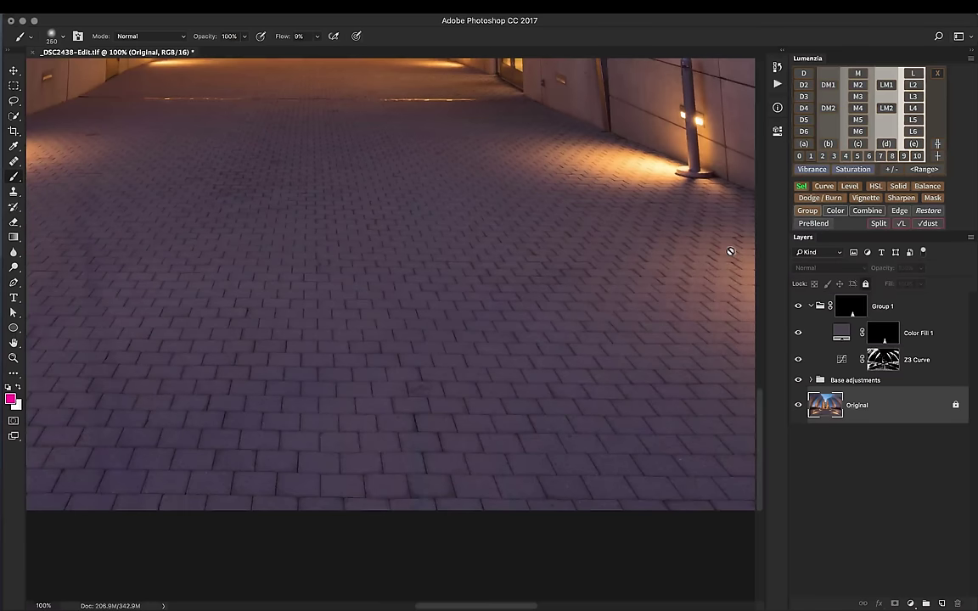
{"action": "left_click", "coordinate": [799, 188]}
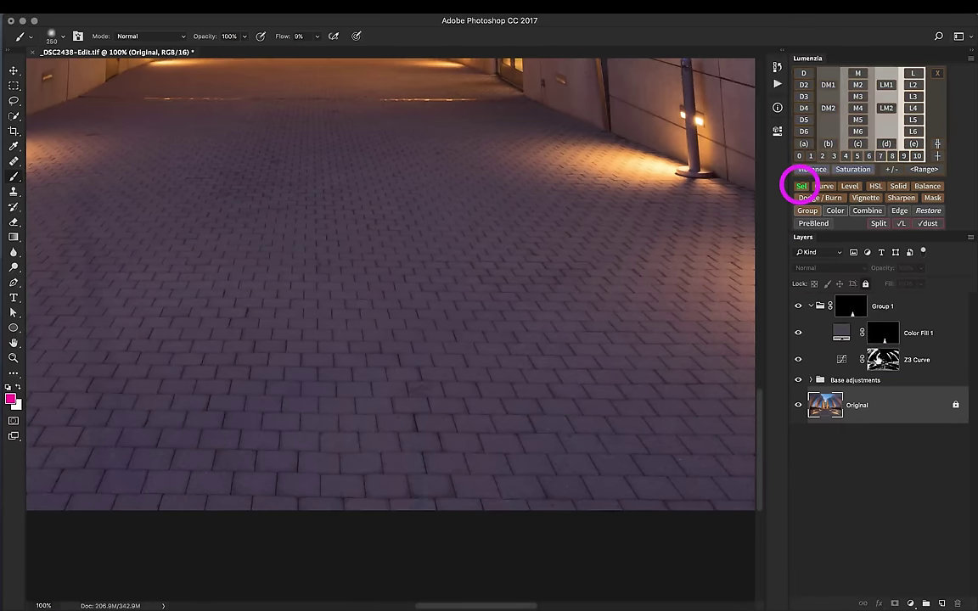
Step: Show the Z3 Curve mask and paint black through the selection over the cracks around the tripod shadow, size 150 brush, 9% flow
{"action": "left_click", "coordinate": [882, 360], "text": "alt"}
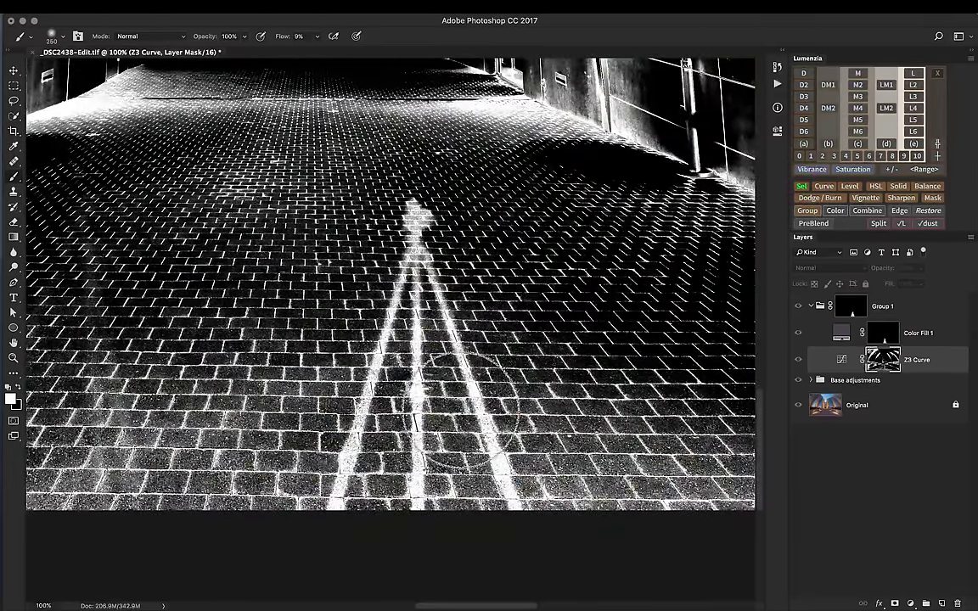
{"action": "key", "text": "x"}
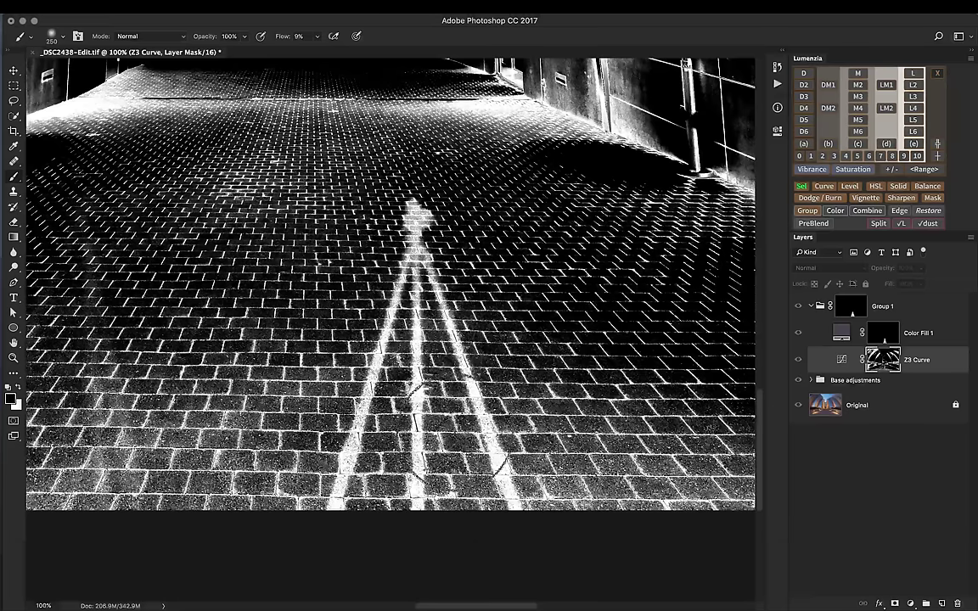
{"action": "key", "text": "bracketleft"}
{"action": "key", "text": "bracketleft"}
{"action": "key", "text": "bracketleft"}
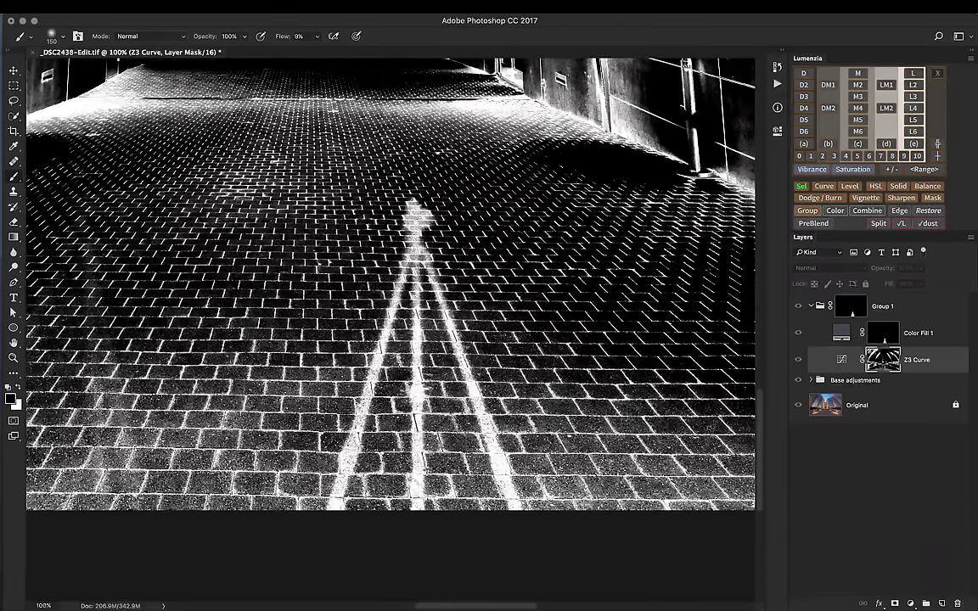
{"action": "mouse_move", "coordinate": [450, 437]}
{"action": "left_mouse_down"}
{"action": "mouse_move", "coordinate": [428, 374]}
{"action": "mouse_move", "coordinate": [374, 322]}
{"action": "mouse_move", "coordinate": [418, 335]}
{"action": "mouse_move", "coordinate": [373, 318]}
{"action": "left_mouse_up"}
{"action": "mouse_move", "coordinate": [398, 382]}
{"action": "left_mouse_down"}
{"action": "mouse_move", "coordinate": [373, 441]}
{"action": "mouse_move", "coordinate": [306, 416]}
{"action": "mouse_move", "coordinate": [339, 458]}
{"action": "mouse_move", "coordinate": [306, 421]}
{"action": "left_mouse_up"}
{"action": "mouse_move", "coordinate": [339, 459]}
{"action": "left_mouse_down"}
{"action": "mouse_move", "coordinate": [318, 480]}
{"action": "mouse_move", "coordinate": [327, 424]}
{"action": "mouse_move", "coordinate": [272, 441]}
{"action": "left_mouse_up"}
{"action": "mouse_move", "coordinate": [335, 519]}
{"action": "left_mouse_down"}
{"action": "mouse_move", "coordinate": [371, 517]}
{"action": "mouse_move", "coordinate": [268, 403]}
{"action": "mouse_move", "coordinate": [283, 523]}
{"action": "mouse_move", "coordinate": [269, 382]}
{"action": "left_mouse_up"}
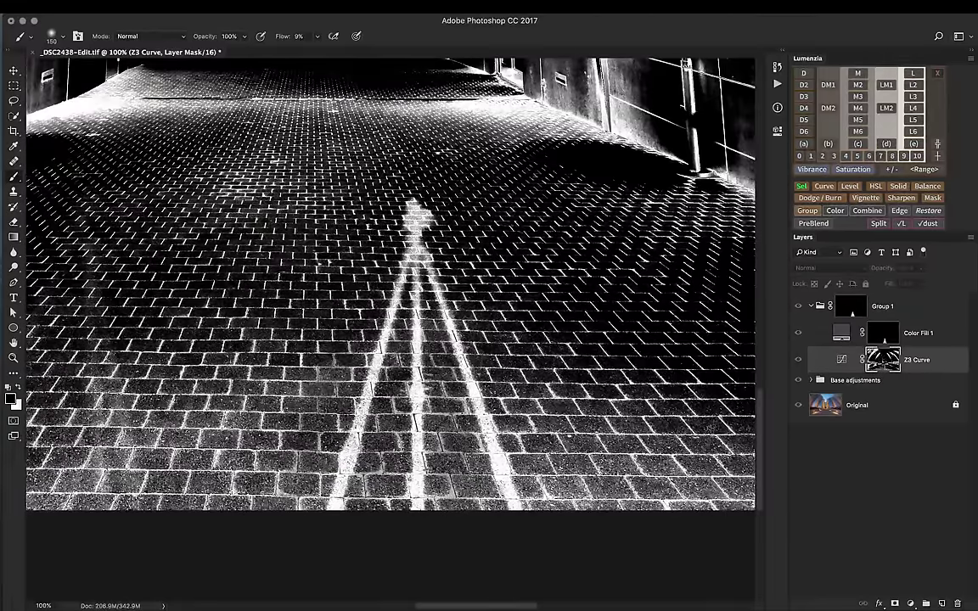
{"action": "mouse_move", "coordinate": [428, 425]}
{"action": "left_mouse_down"}
{"action": "mouse_move", "coordinate": [522, 403]}
{"action": "mouse_move", "coordinate": [505, 399]}
{"action": "mouse_move", "coordinate": [484, 316]}
{"action": "mouse_move", "coordinate": [463, 302]}
{"action": "mouse_move", "coordinate": [464, 284]}
{"action": "mouse_move", "coordinate": [492, 466]}
{"action": "mouse_move", "coordinate": [475, 408]}
{"action": "mouse_move", "coordinate": [496, 446]}
{"action": "left_mouse_up"}
{"action": "mouse_move", "coordinate": [488, 405]}
{"action": "left_mouse_down"}
{"action": "mouse_move", "coordinate": [411, 428]}
{"action": "mouse_move", "coordinate": [407, 376]}
{"action": "left_mouse_up"}
Step: Darken the remaining cracks along the tripod shadow's legs and head on the Z3 Curve mask with a size 100 black brush
{"action": "key", "text": "bracketleft"}
{"action": "key", "text": "bracketleft"}
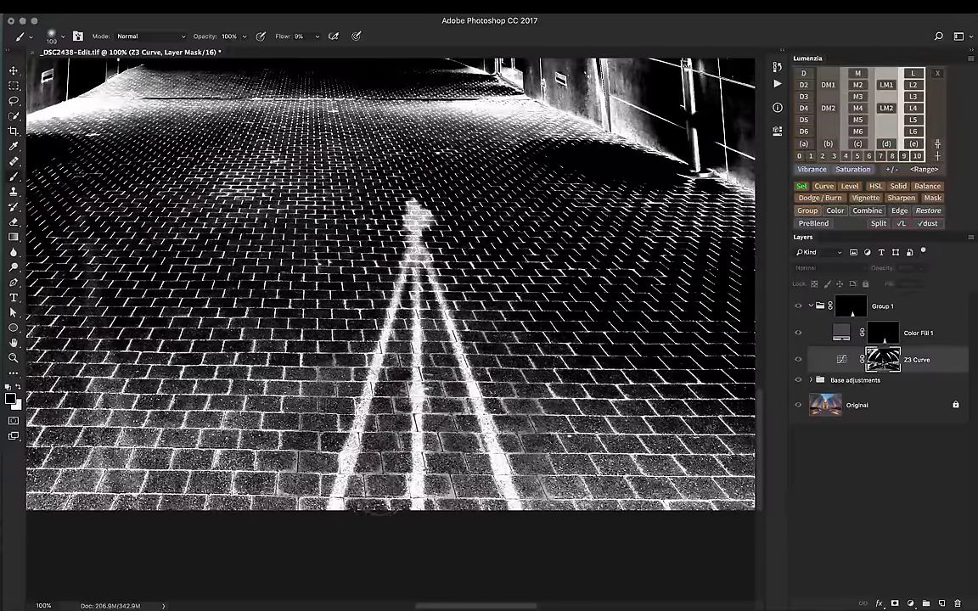
{"action": "left_click_drag", "start_coordinate": [374, 509], "coordinate": [339, 431]}
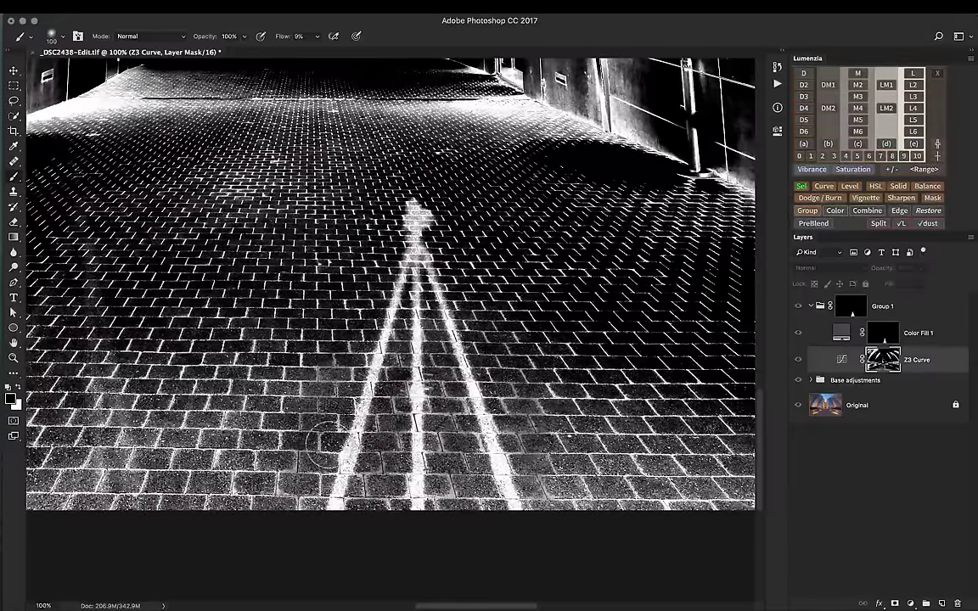
{"action": "left_click_drag", "start_coordinate": [304, 379], "coordinate": [302, 534]}
{"action": "mouse_move", "coordinate": [334, 334]}
{"action": "left_mouse_down"}
{"action": "mouse_move", "coordinate": [323, 312]}
{"action": "mouse_move", "coordinate": [335, 274]}
{"action": "mouse_move", "coordinate": [348, 287]}
{"action": "left_mouse_up"}
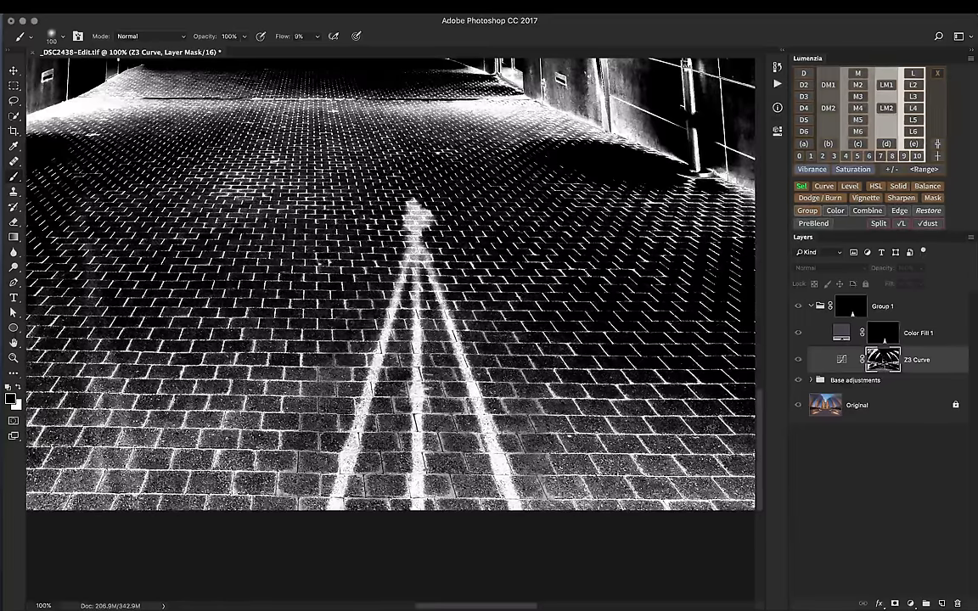
{"action": "mouse_move", "coordinate": [399, 314]}
{"action": "left_mouse_down"}
{"action": "mouse_move", "coordinate": [412, 319]}
{"action": "mouse_move", "coordinate": [410, 272]}
{"action": "left_mouse_up"}
{"action": "mouse_move", "coordinate": [374, 210]}
{"action": "left_mouse_down"}
{"action": "mouse_move", "coordinate": [414, 254]}
{"action": "mouse_move", "coordinate": [428, 310]}
{"action": "mouse_move", "coordinate": [480, 342]}
{"action": "left_mouse_up"}
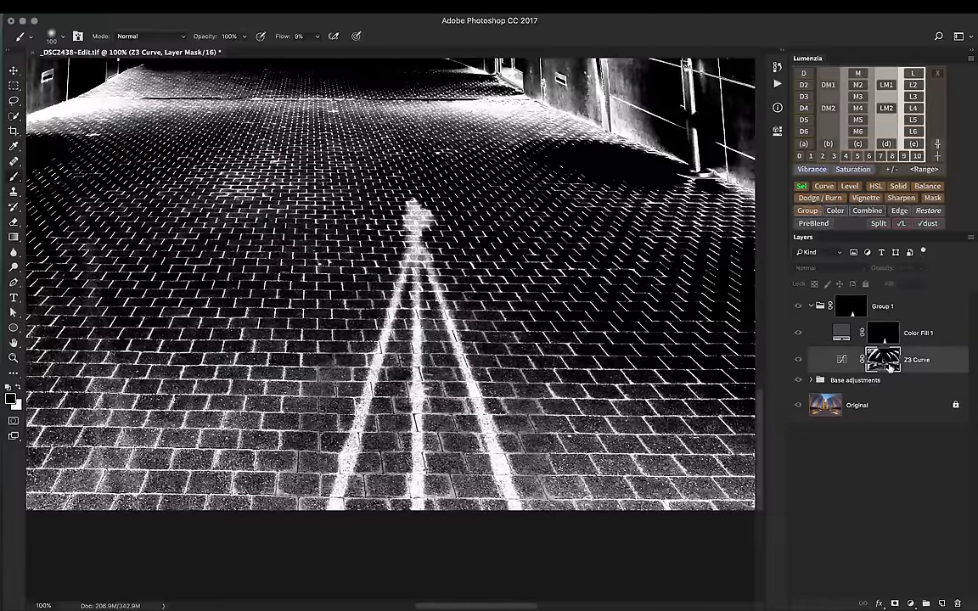
Step: Clear the selection, try an unmasked black stroke beside the shadow on the Z3 Curve mask, undo it, and return to the image view
{"action": "key", "text": "super+d"}
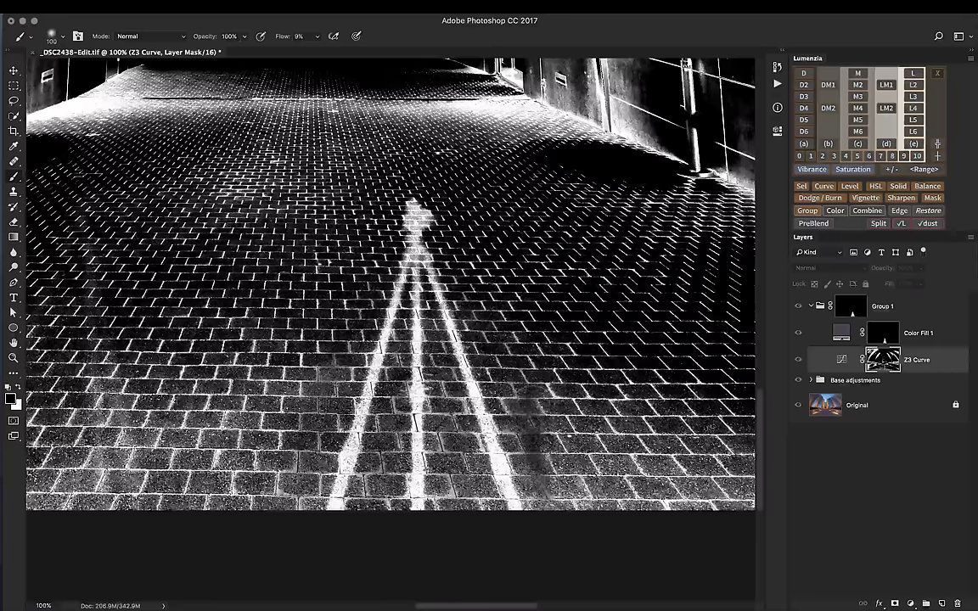
{"action": "left_click_drag", "start_coordinate": [526, 395], "coordinate": [531, 462]}
{"action": "key", "text": "super+z"}
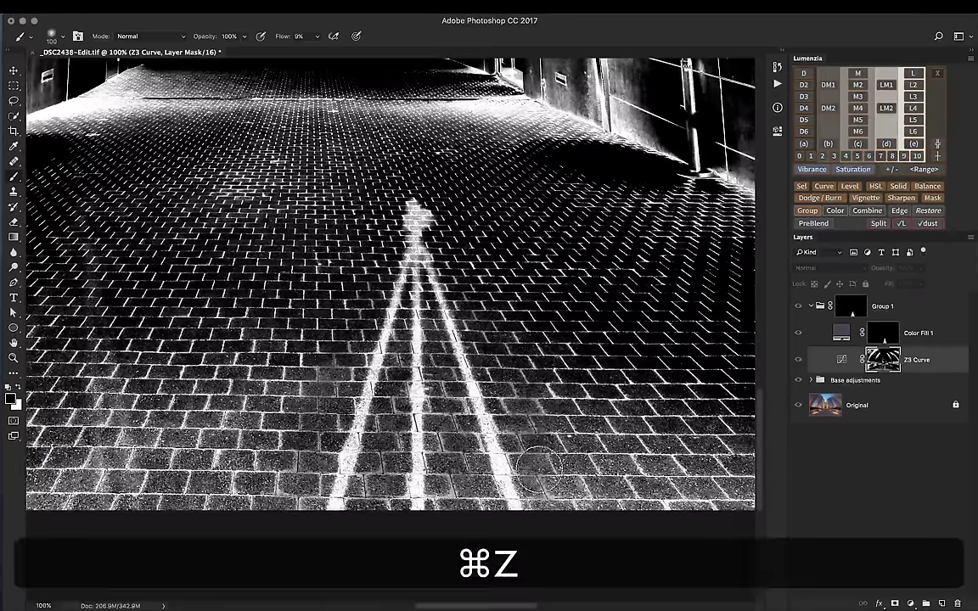
{"action": "left_click", "coordinate": [883, 360], "text": "alt"}
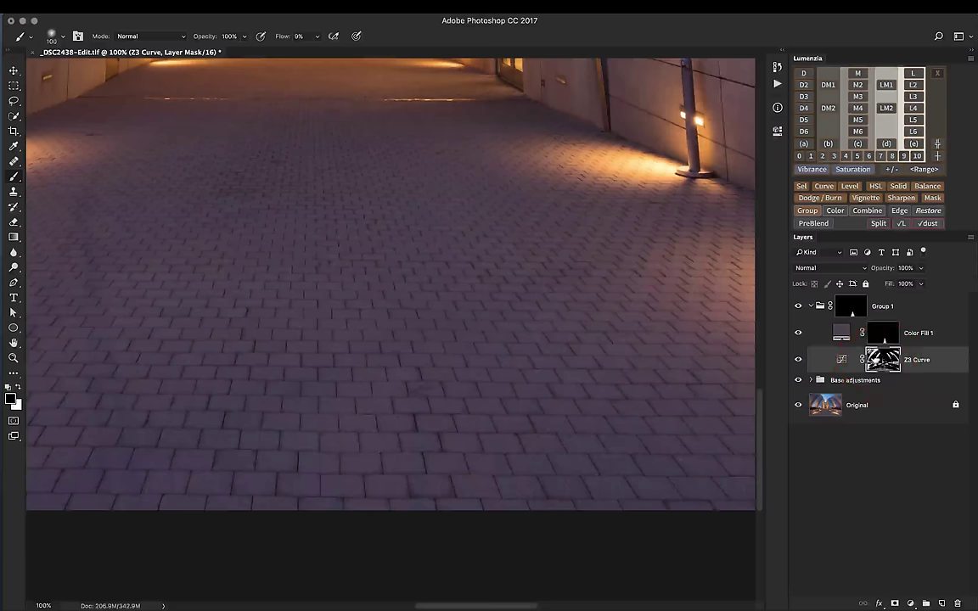
Step: Compare the pavement with and without Group 1 and inspect the repaired tripod shadow area at 100%
{"action": "left_click", "coordinate": [796, 308]}
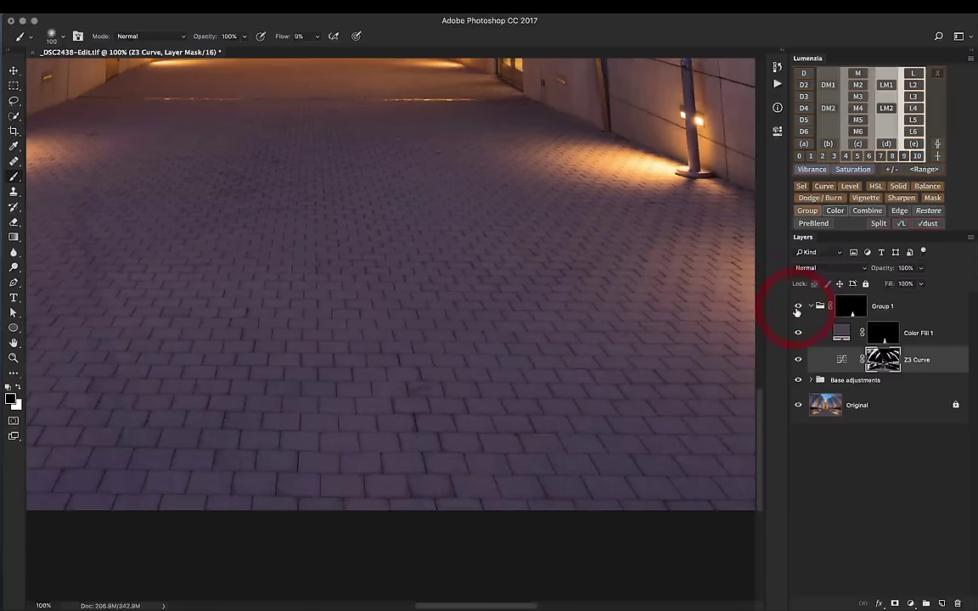
{"action": "left_click_drag", "start_coordinate": [447, 367], "coordinate": [607, 373]}
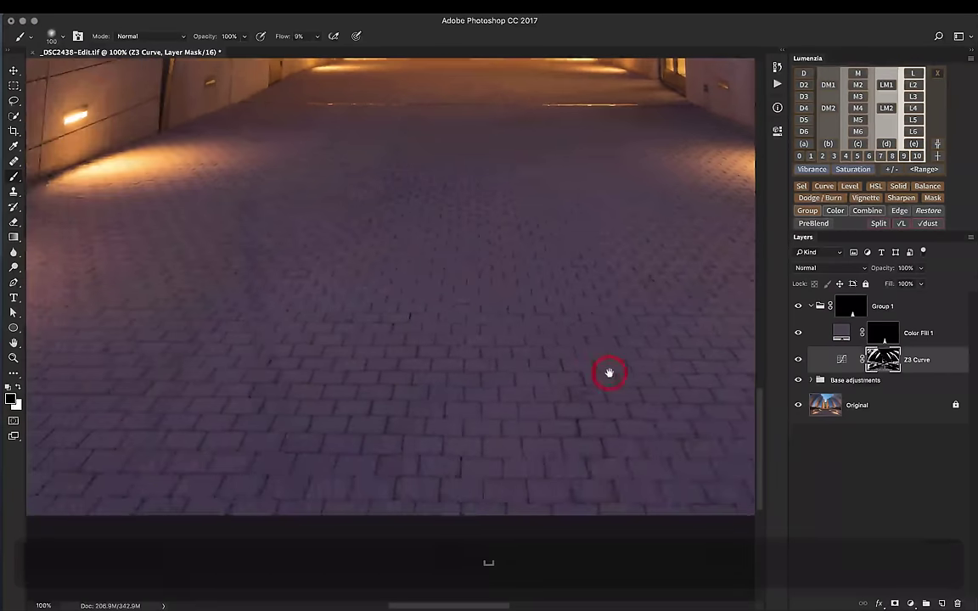
{"action": "key", "text": "bracketright"}
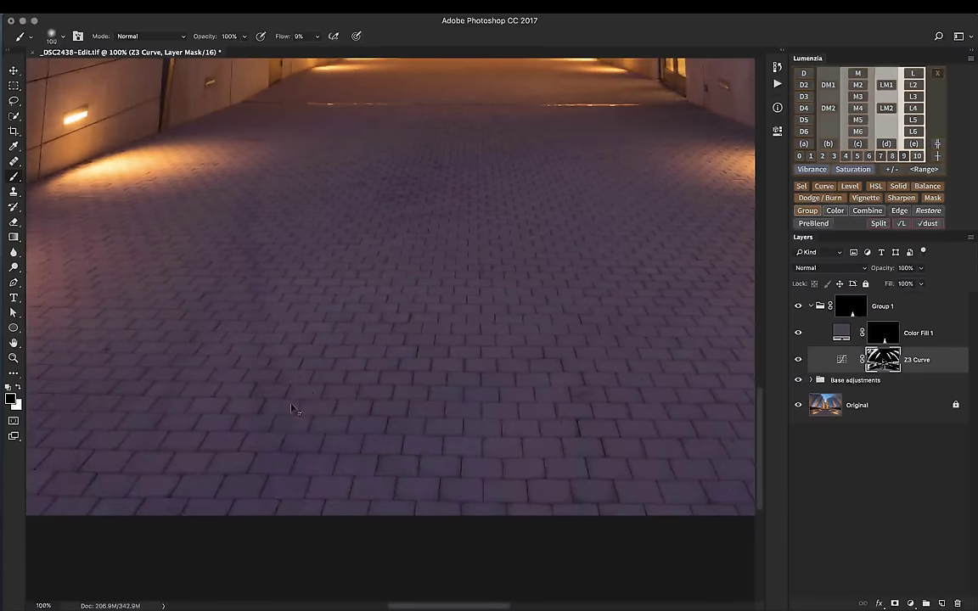
Step: Fit the whole photo in view, collapse Group 1, and toggle its visibility to compare before and after
{"action": "key", "text": "super+0"}
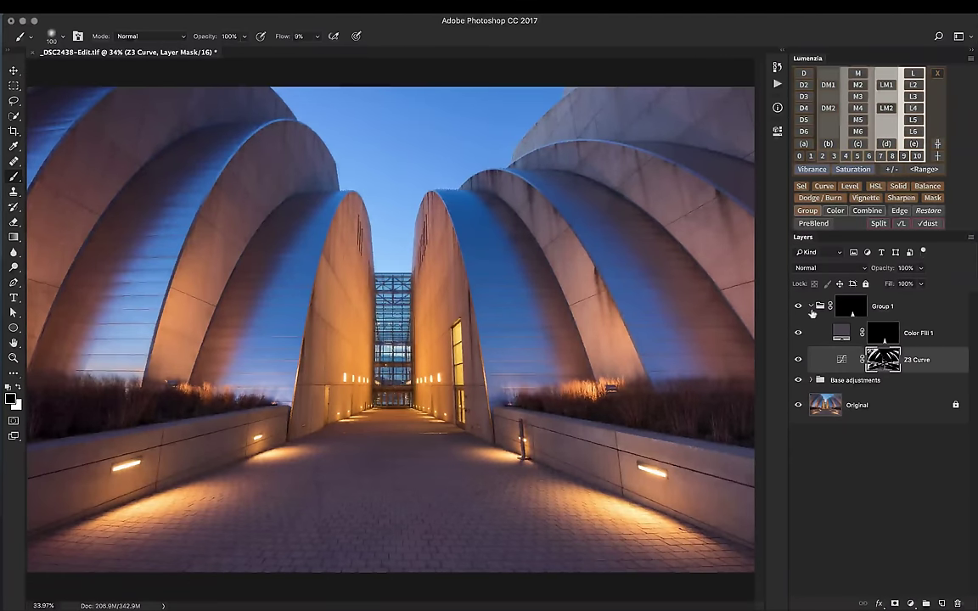
{"action": "left_click", "coordinate": [812, 306]}
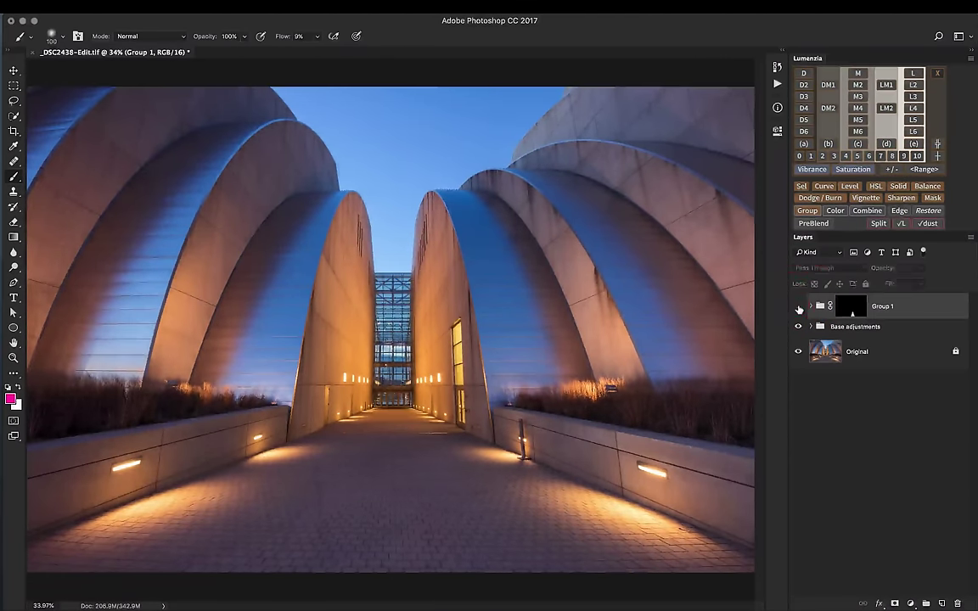
{"action": "left_click", "coordinate": [797, 306]}
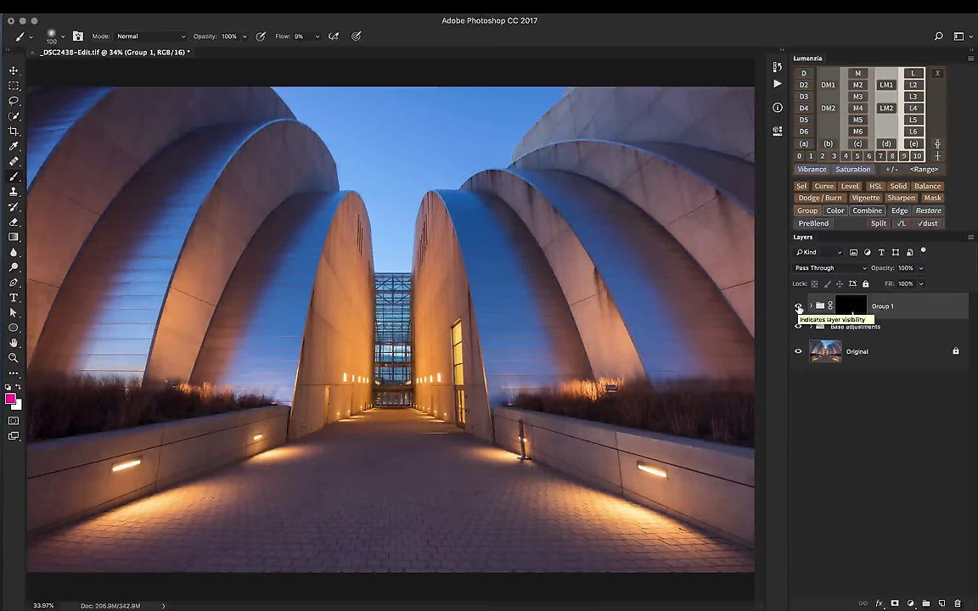